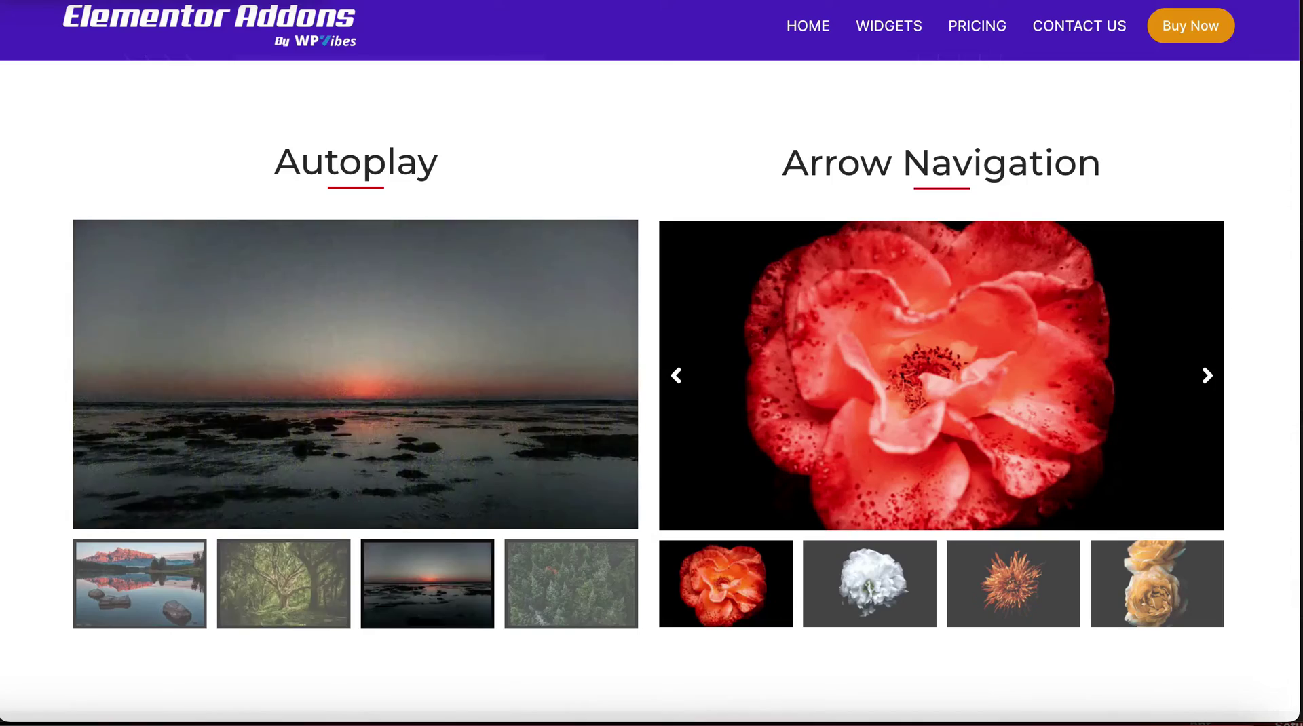
# Review the Thumbnail Slider demo page's examples for autoplay, arrow navigation, slides with content and thumbnail positions.
pyautogui.scroll(-7, 652, 364)
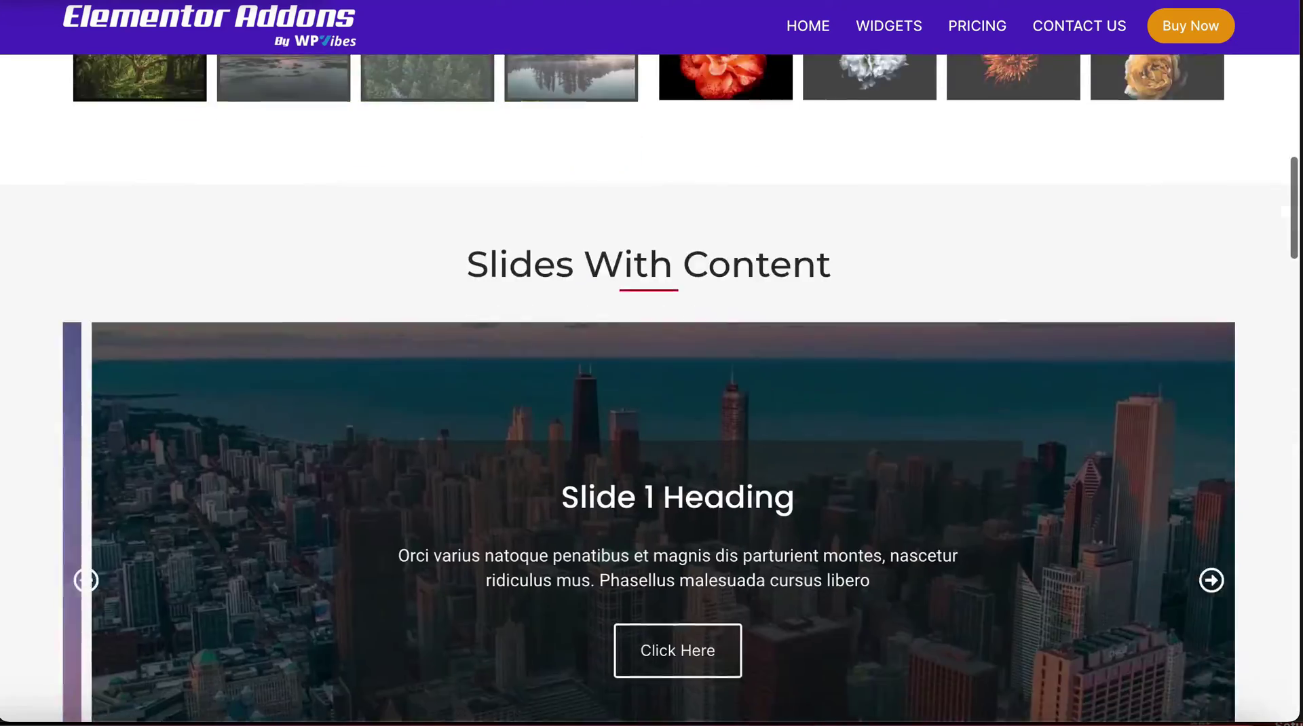
pyautogui.scroll(-4, 652, 363)
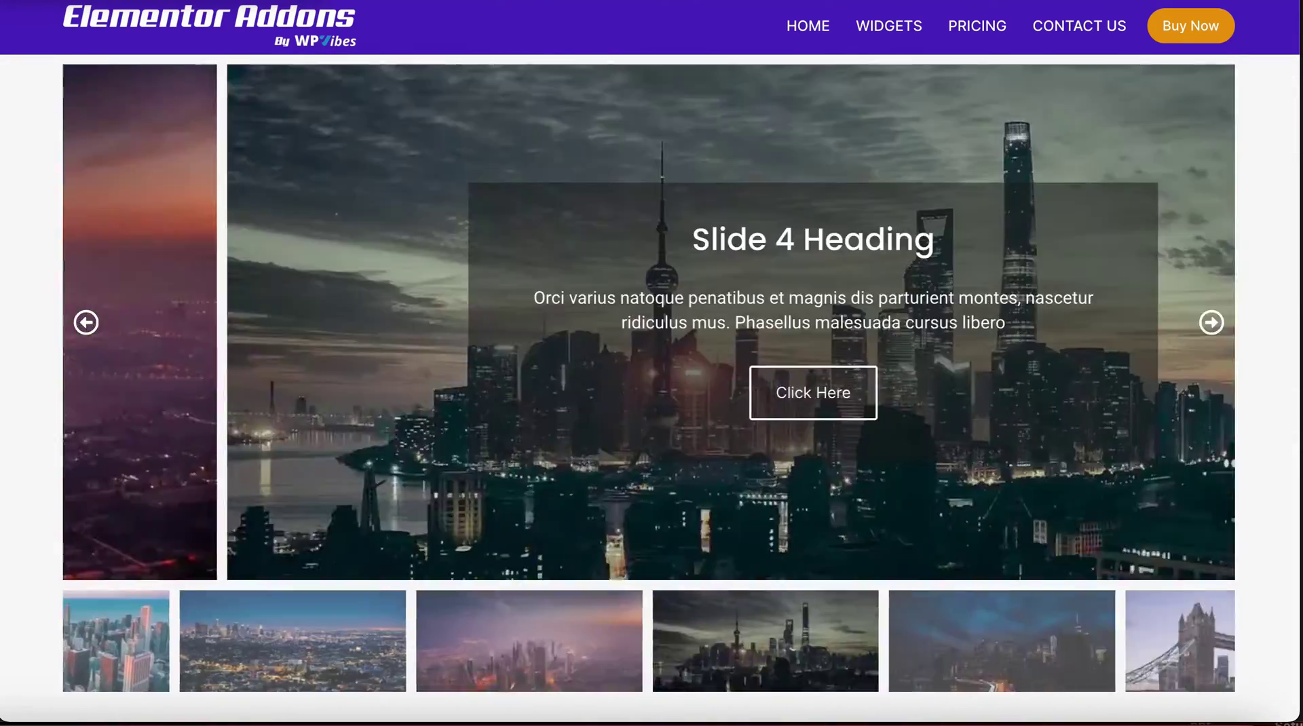
pyautogui.scroll(-10, 652, 363)
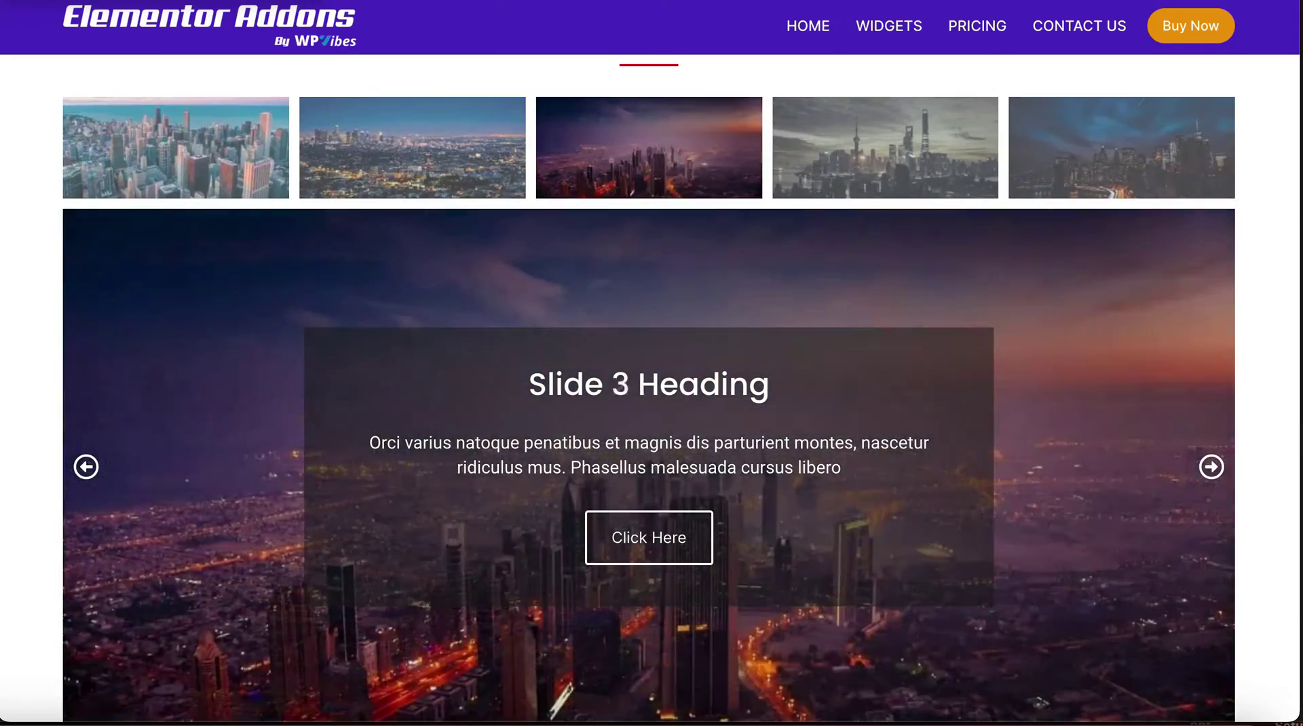
pyautogui.scroll(-10, 652, 363)
pyautogui.scroll(2, 652, 364)
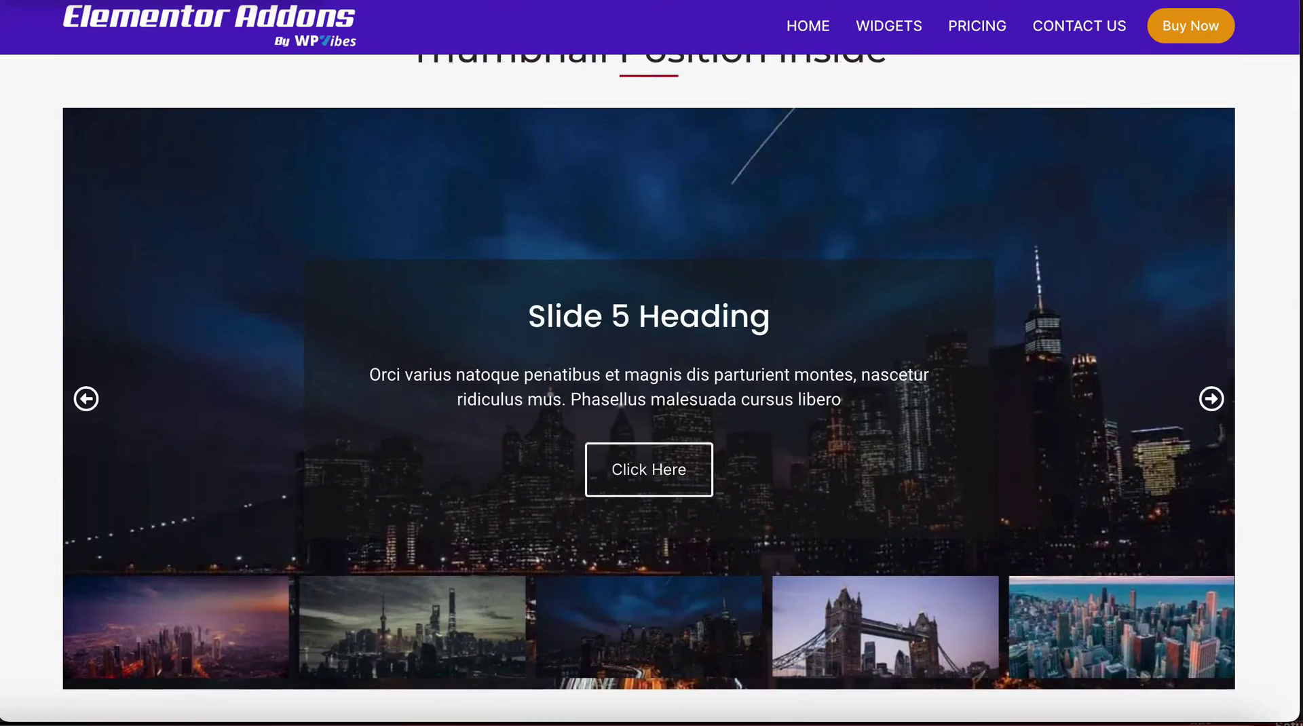
pyautogui.scroll(-10, 651, 363)
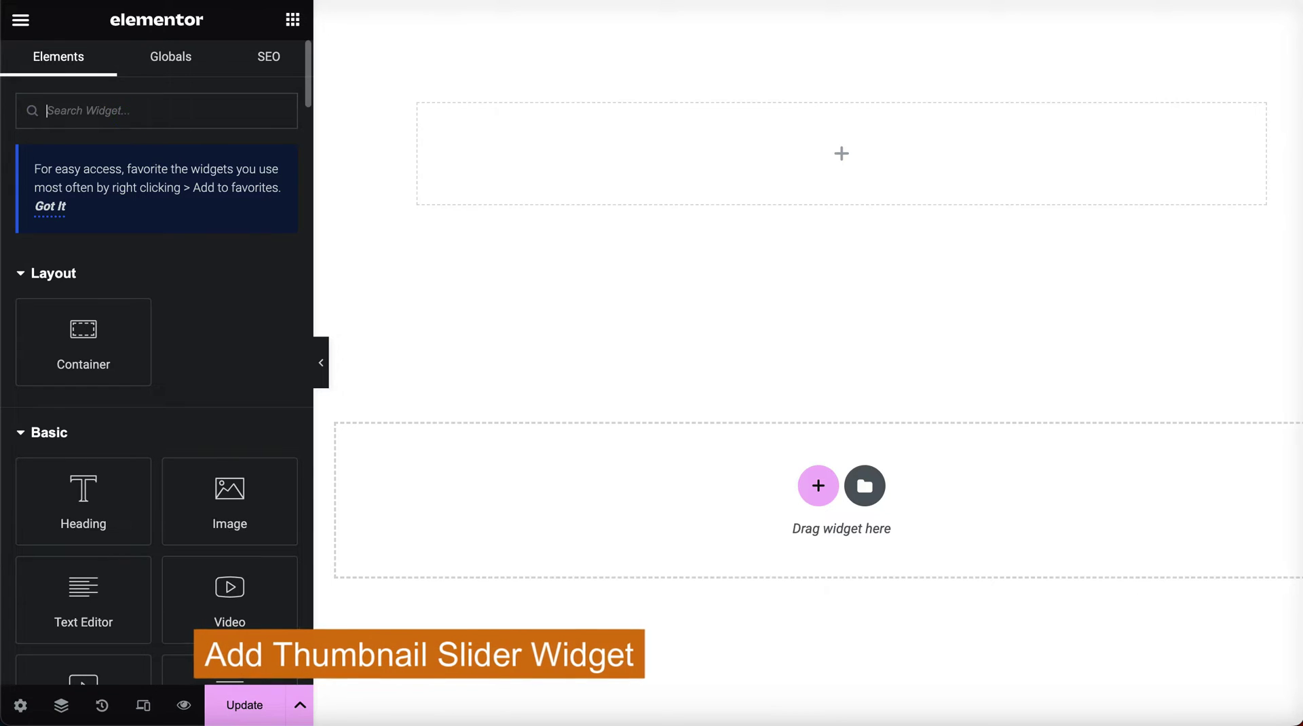
# Find the Thumbnail Slider widget by searching for "thum" and add it to the empty container on the page.
pyautogui.write('thum')
pyautogui.moveTo(105, 309); pyautogui.dragTo(777, 156)
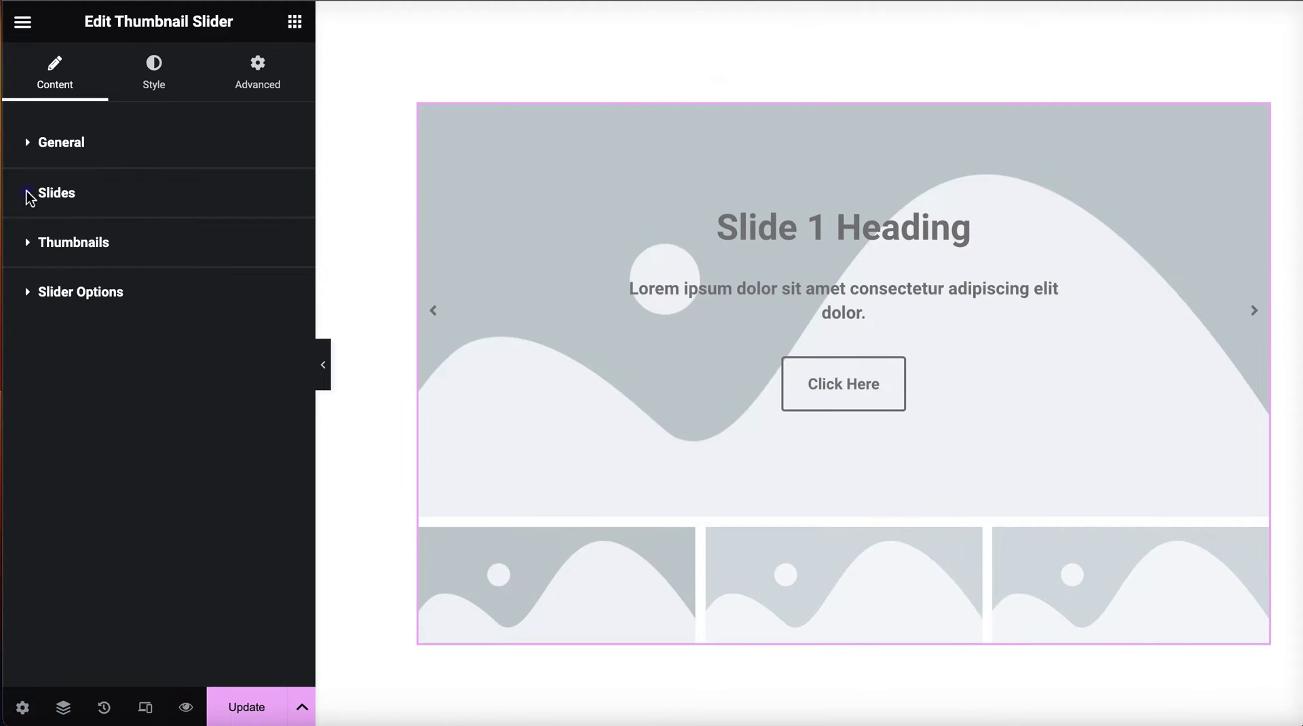
# Set the first slide's image to the forest river photo from the media library.
pyautogui.click(27, 192)
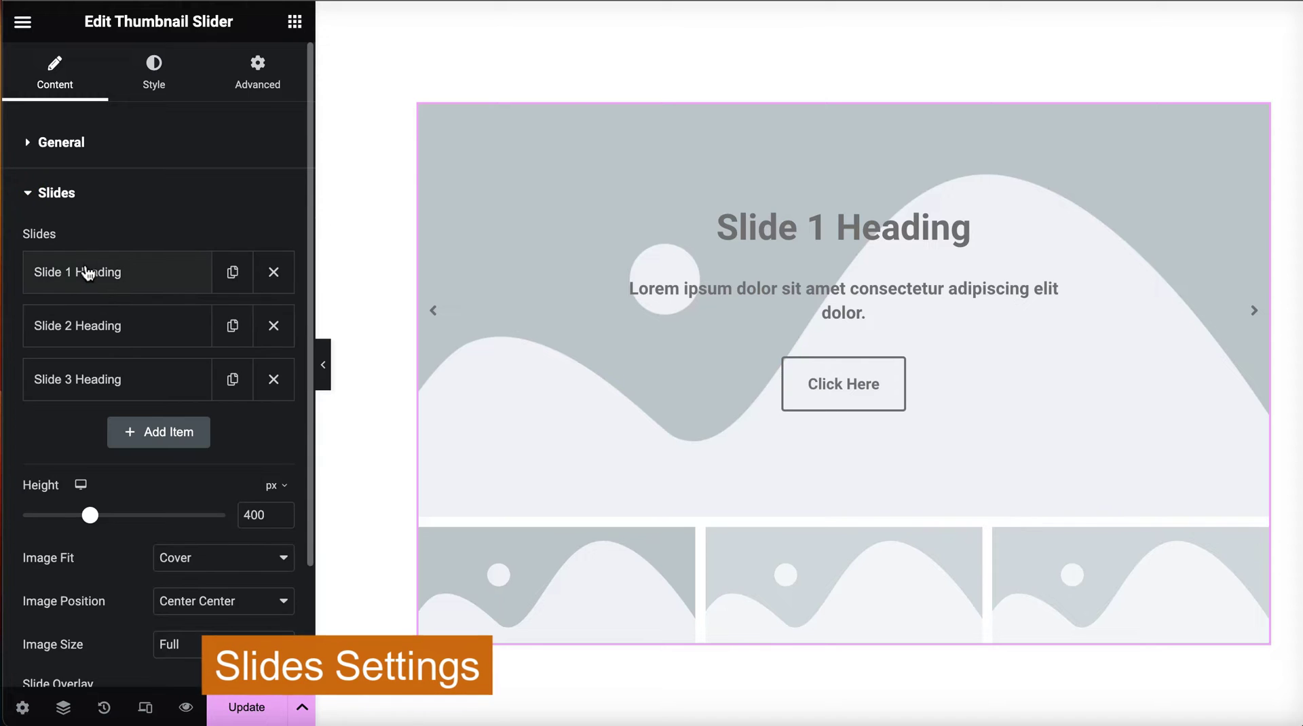
pyautogui.click(87, 273)
pyautogui.click(132, 411)
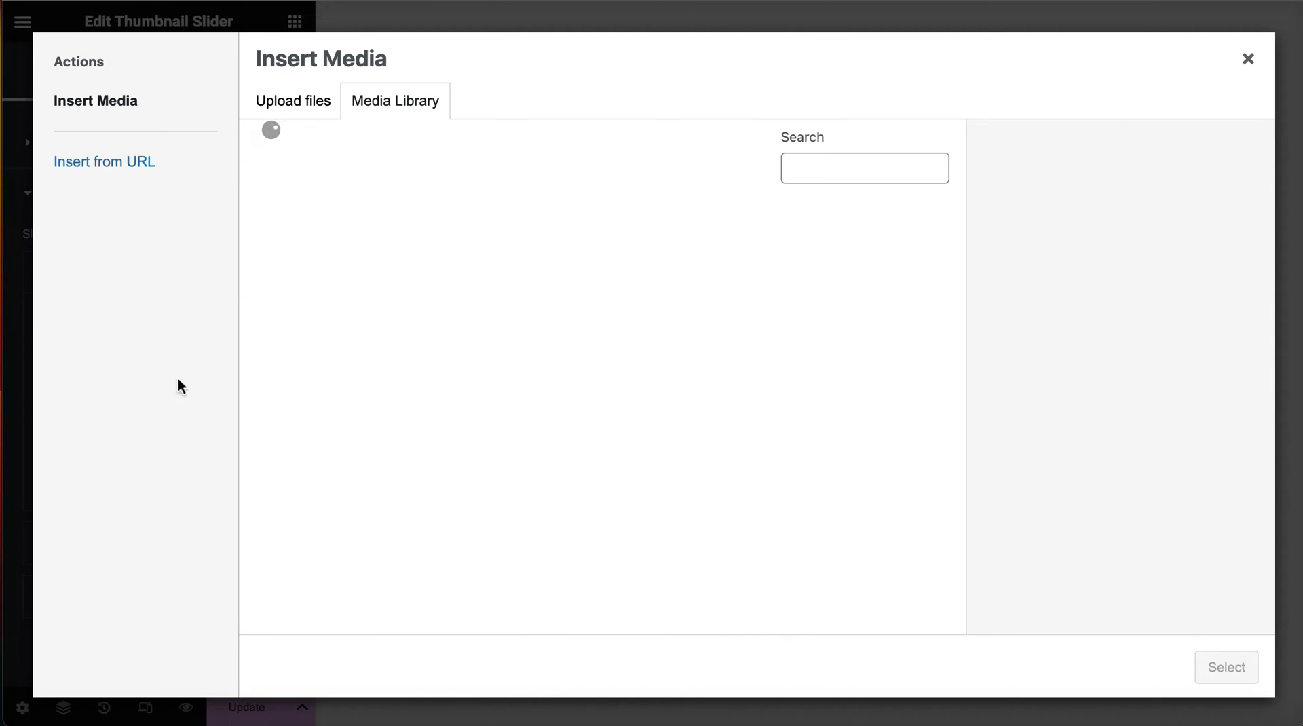
pyautogui.click(438, 490)
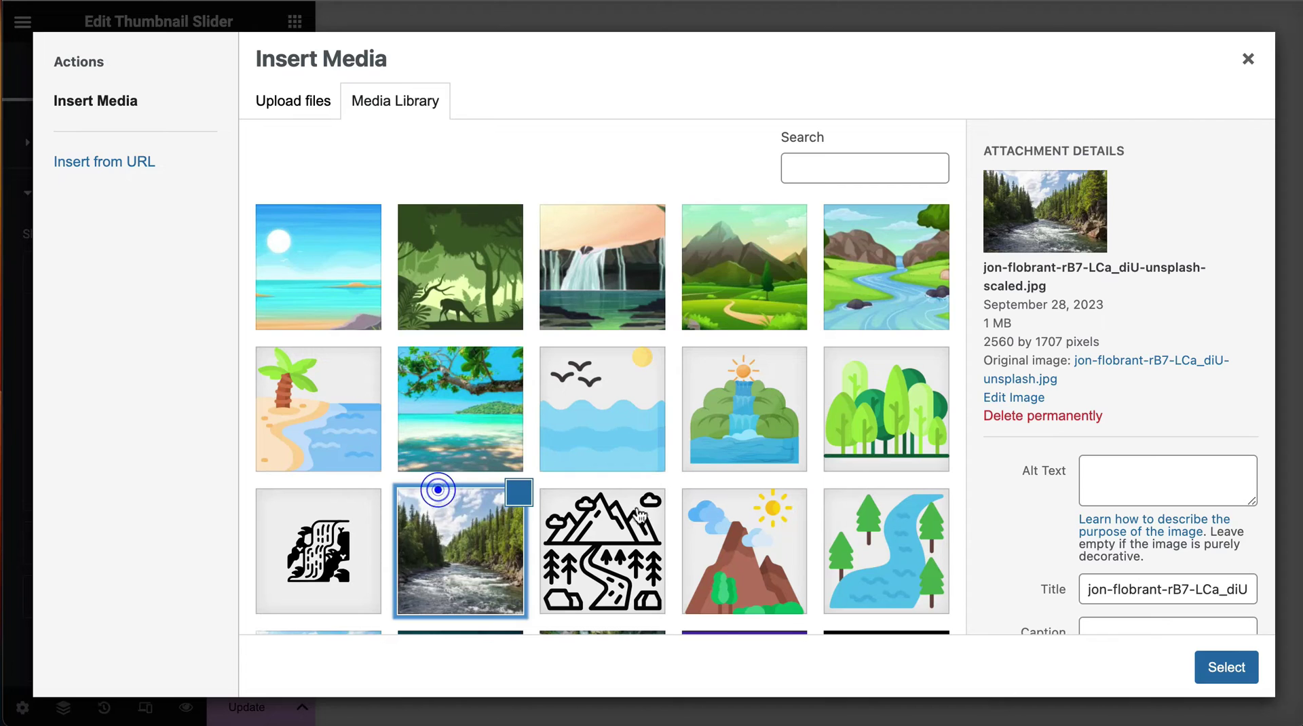
pyautogui.click(1215, 662)
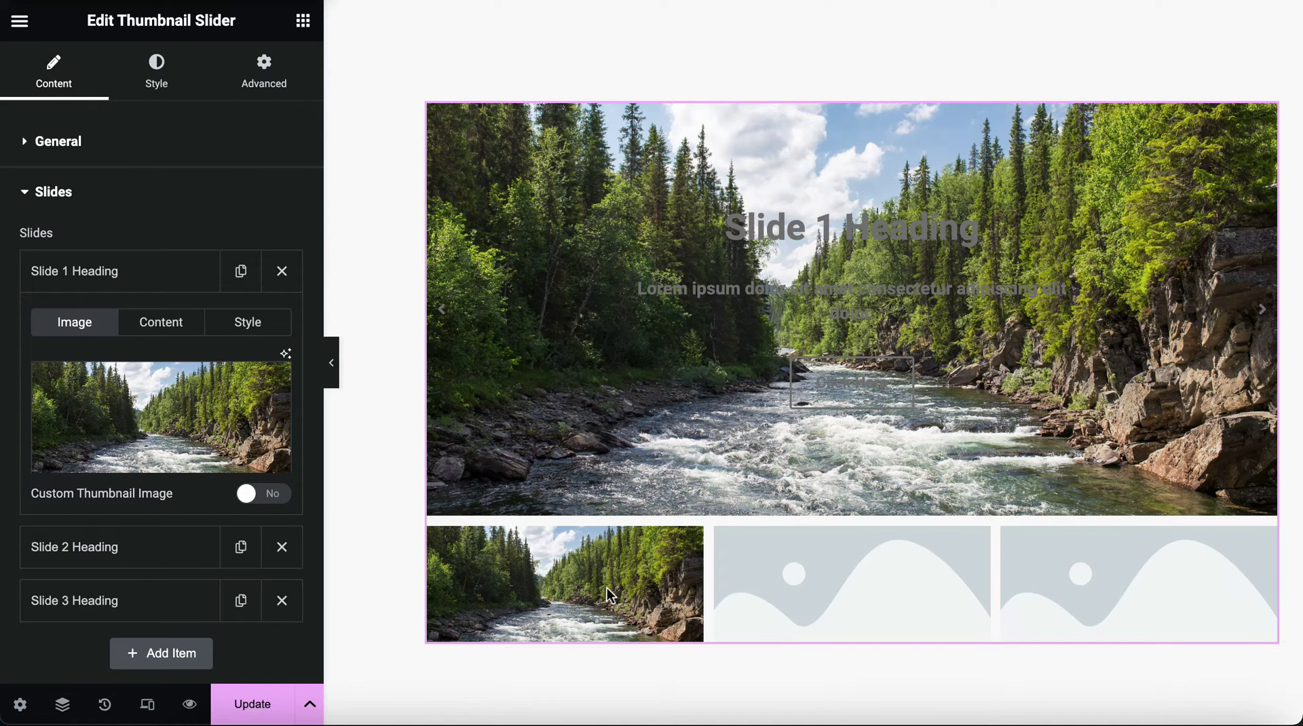
# Enable a custom thumbnail image for the first slide and use the illustrated river landscape 6206152-scaled.jpg from the media library.
pyautogui.click(264, 495)
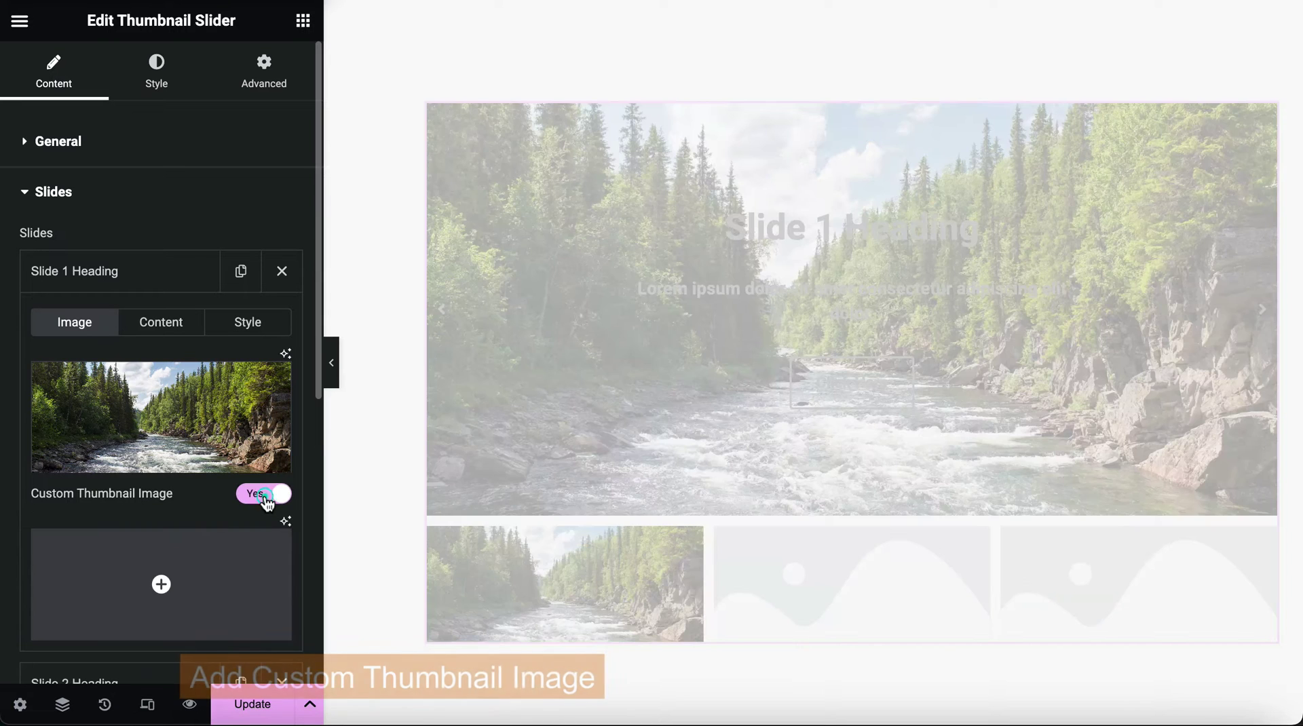
pyautogui.click(203, 588)
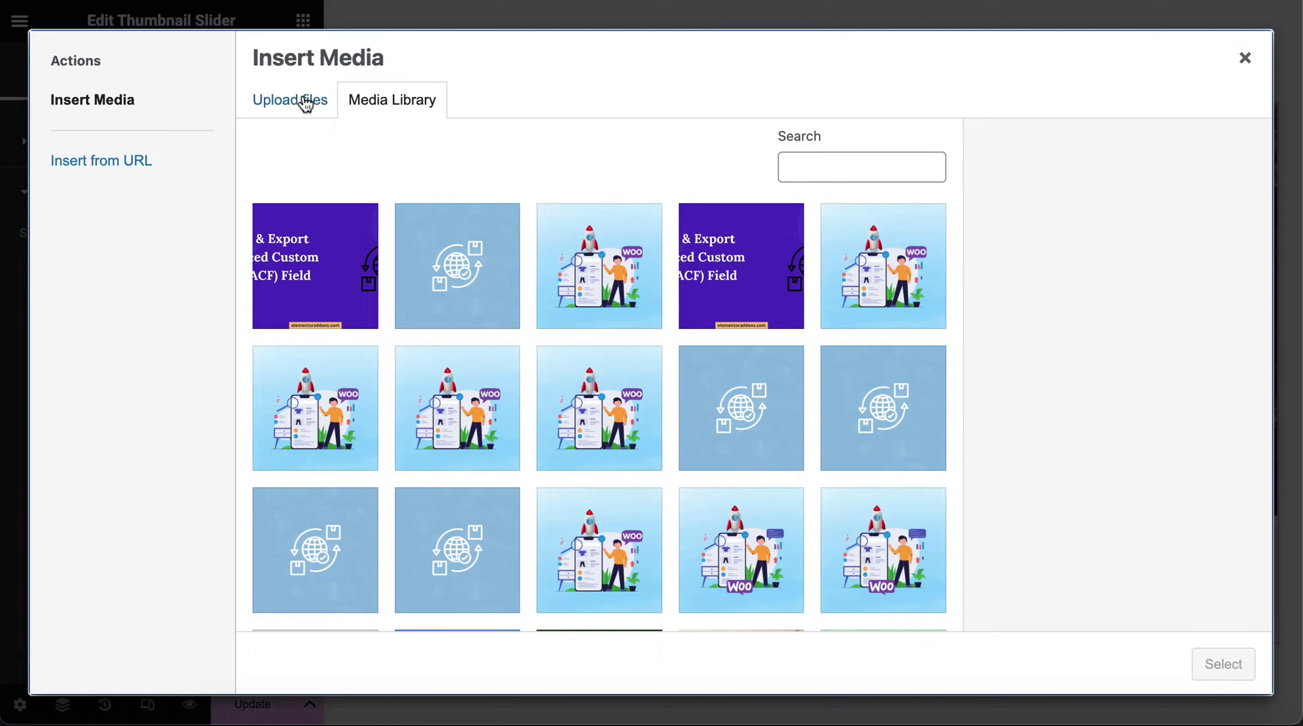
pyautogui.scroll(-8, 475, 363)
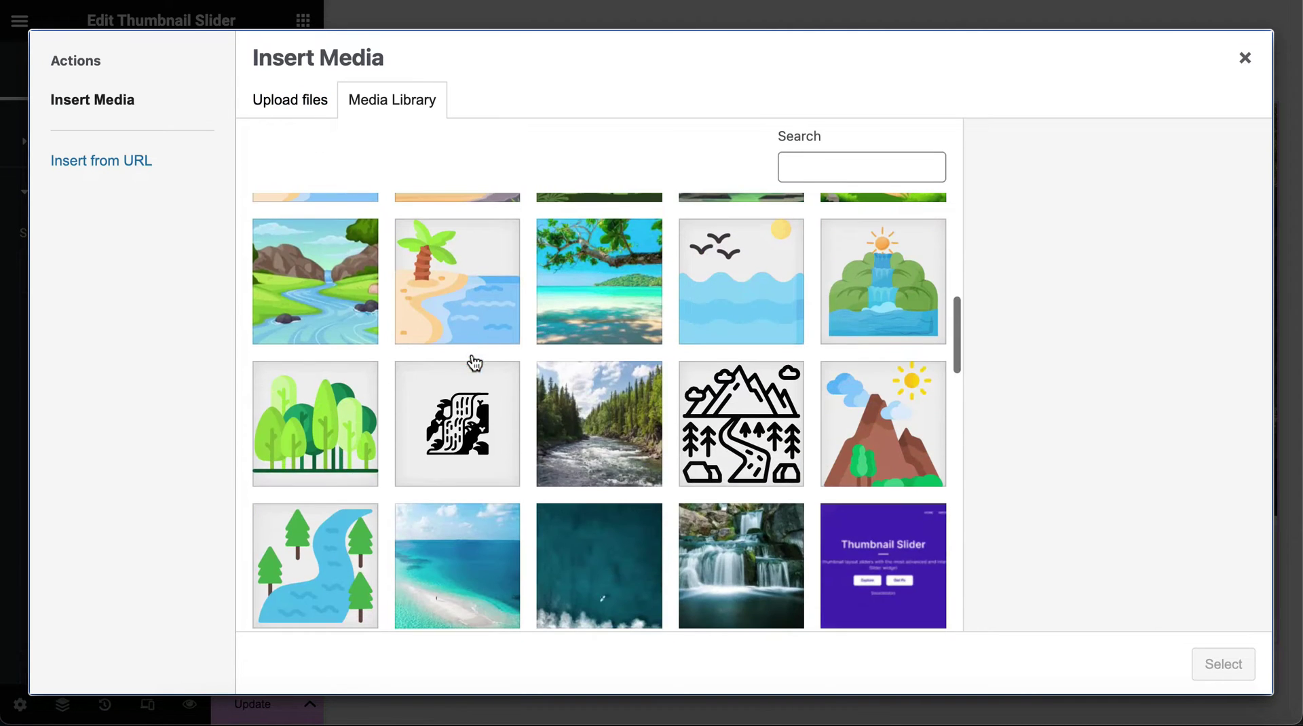
pyautogui.click(328, 307)
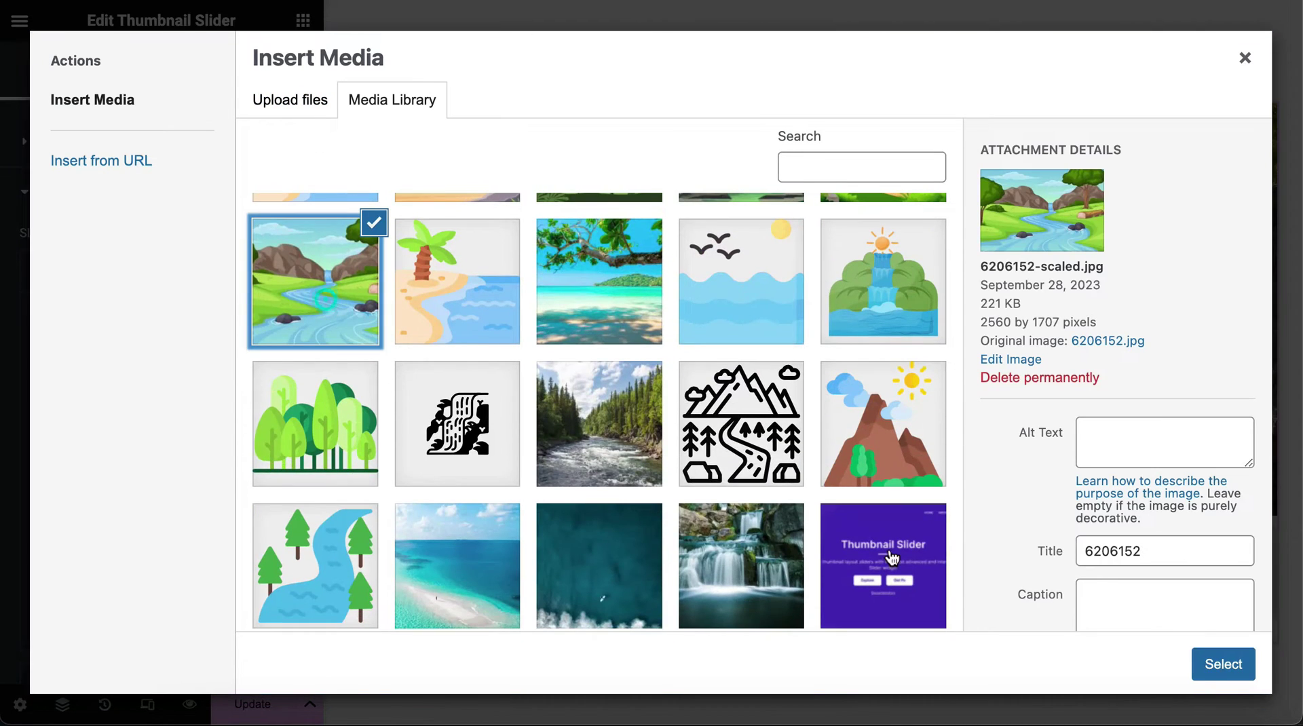
pyautogui.click(1224, 665)
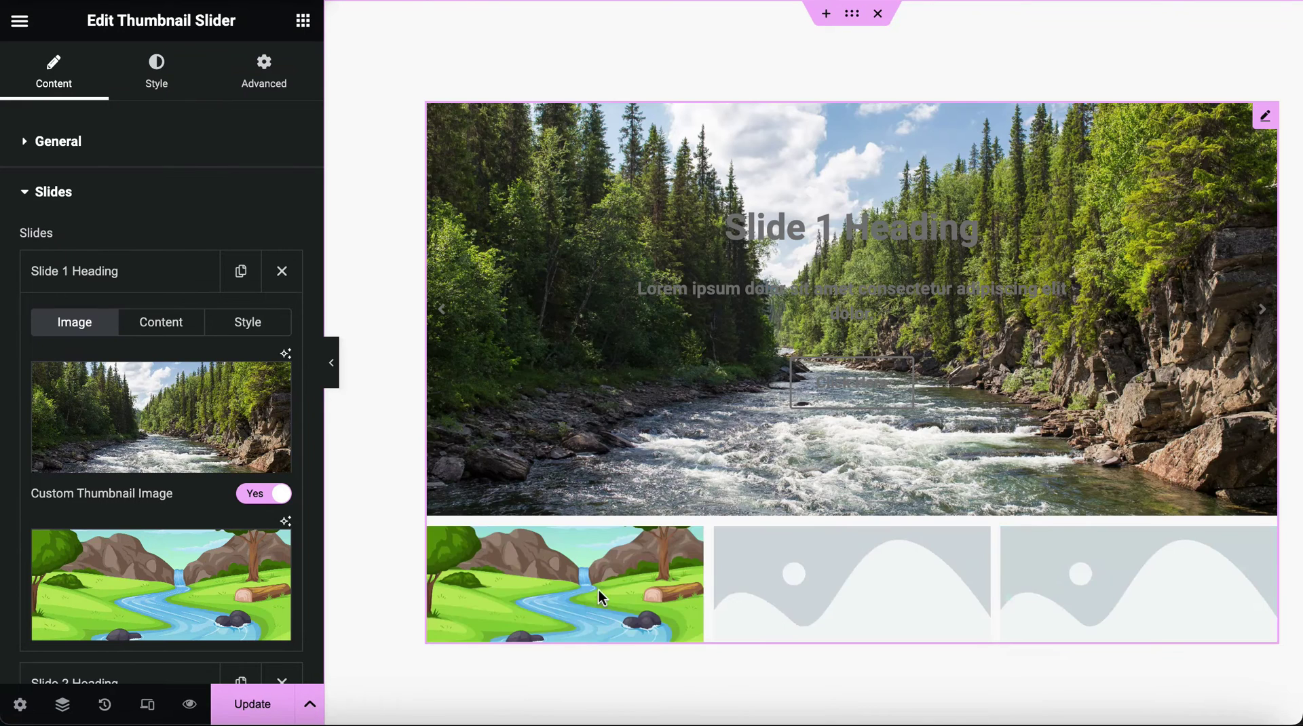
# Change the first slide's heading to "Heading 1" and keep its default description text.
pyautogui.scroll(-1, 161, 416)
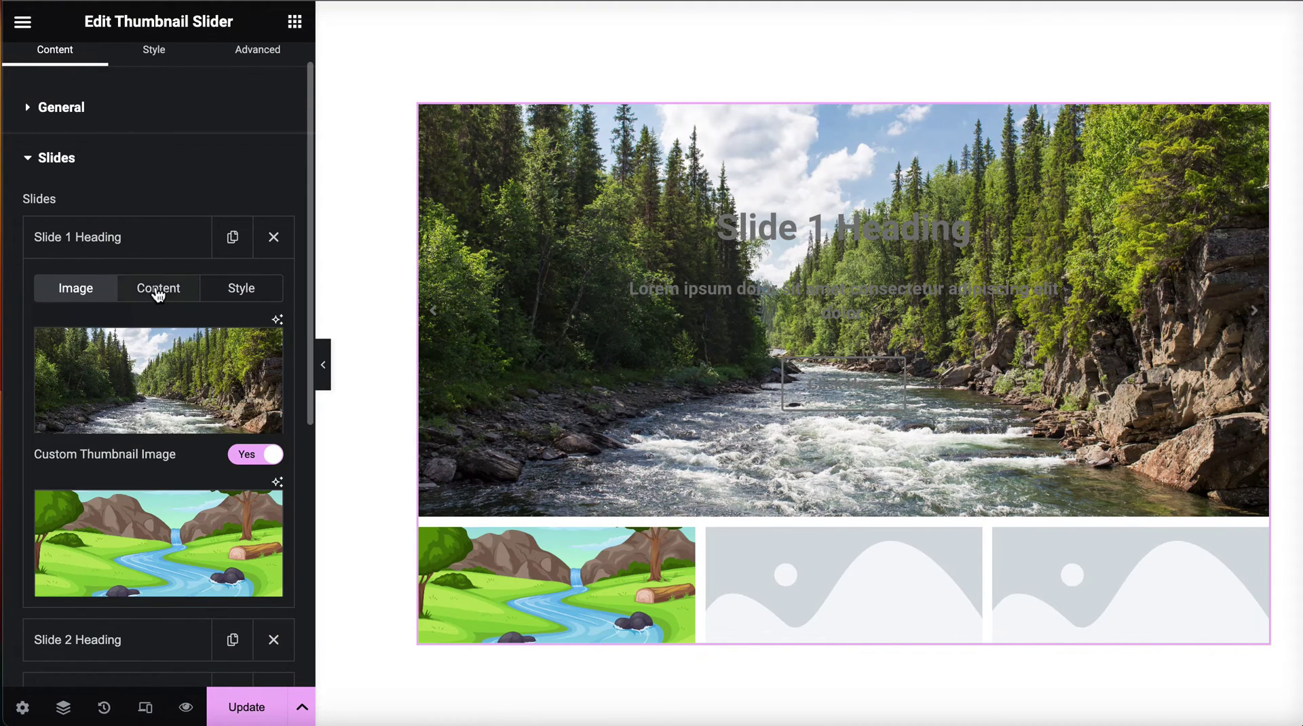
pyautogui.scroll(1, 158, 293)
pyautogui.click(156, 325)
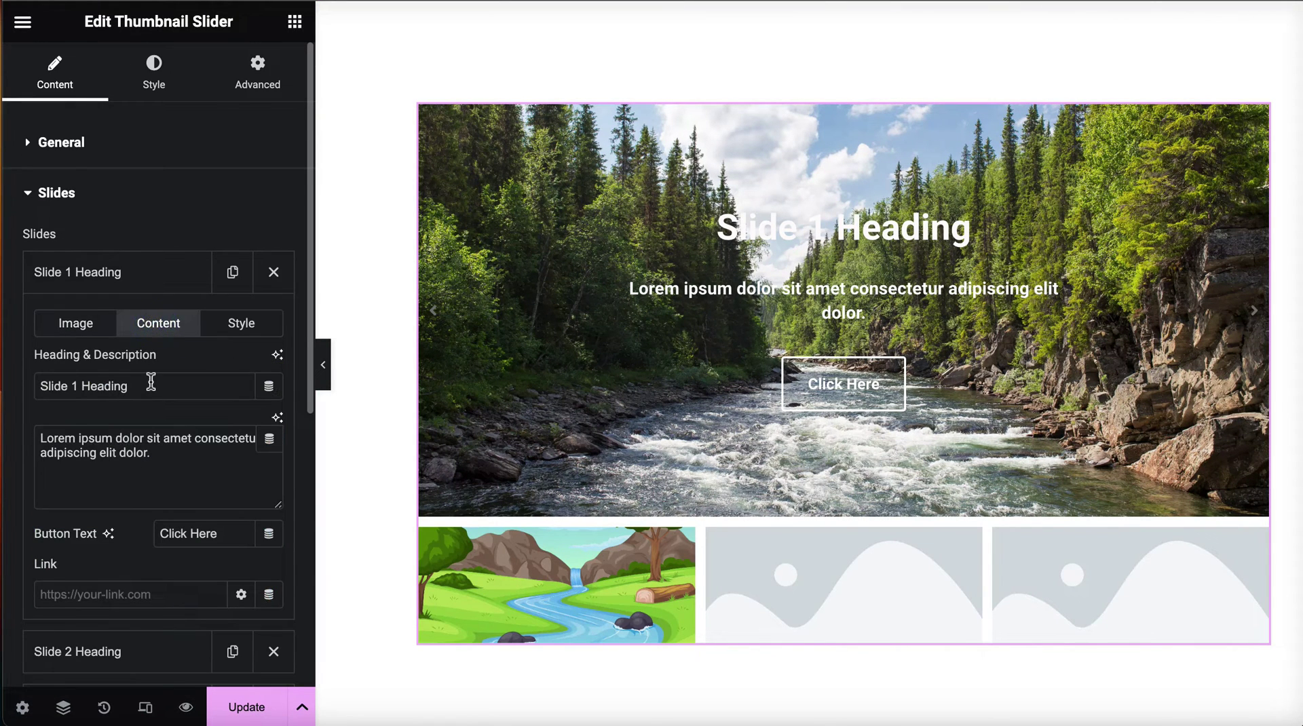
pyautogui.write('Heading 1')
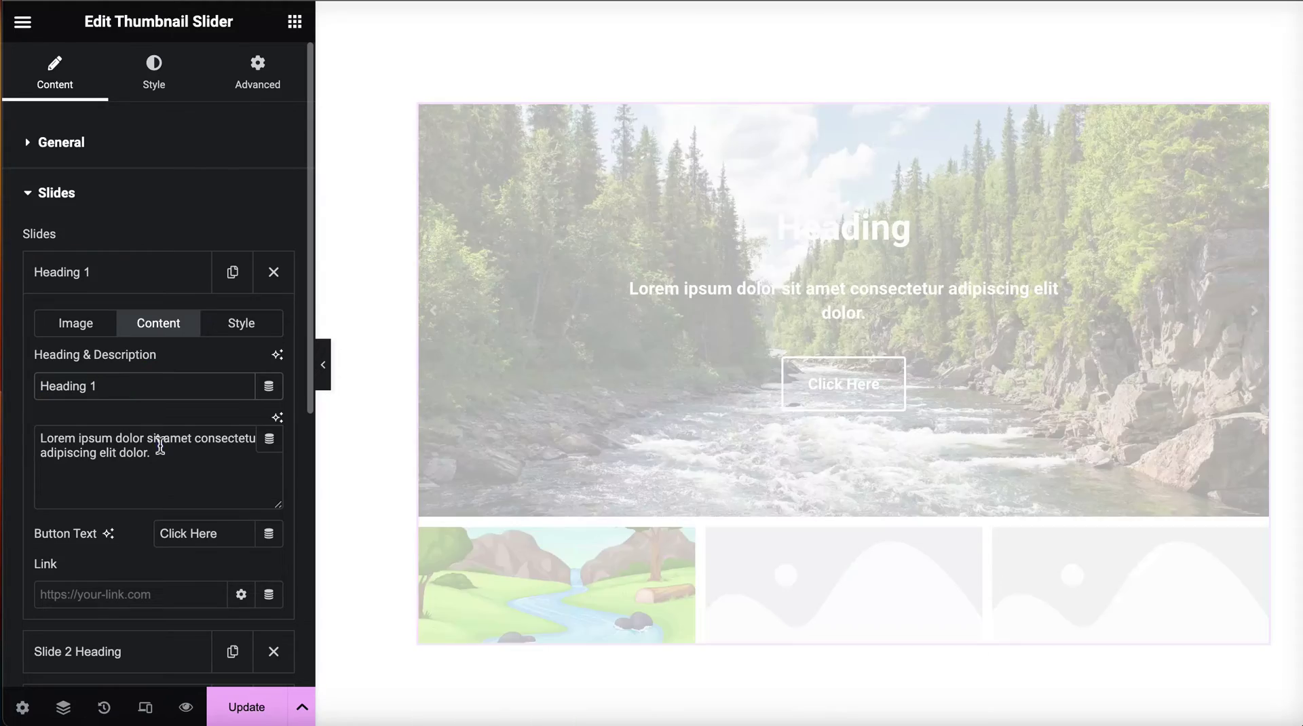
pyautogui.tripleClick(160, 446)
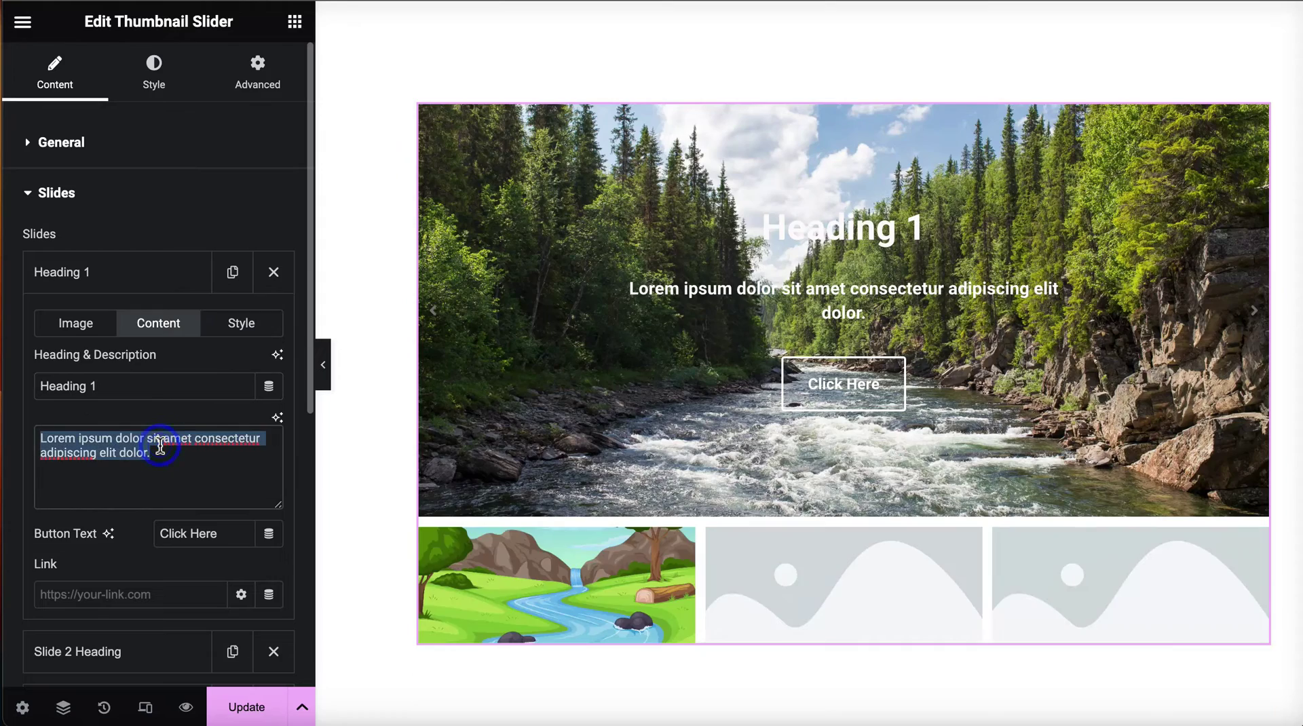
pyautogui.click(160, 446)
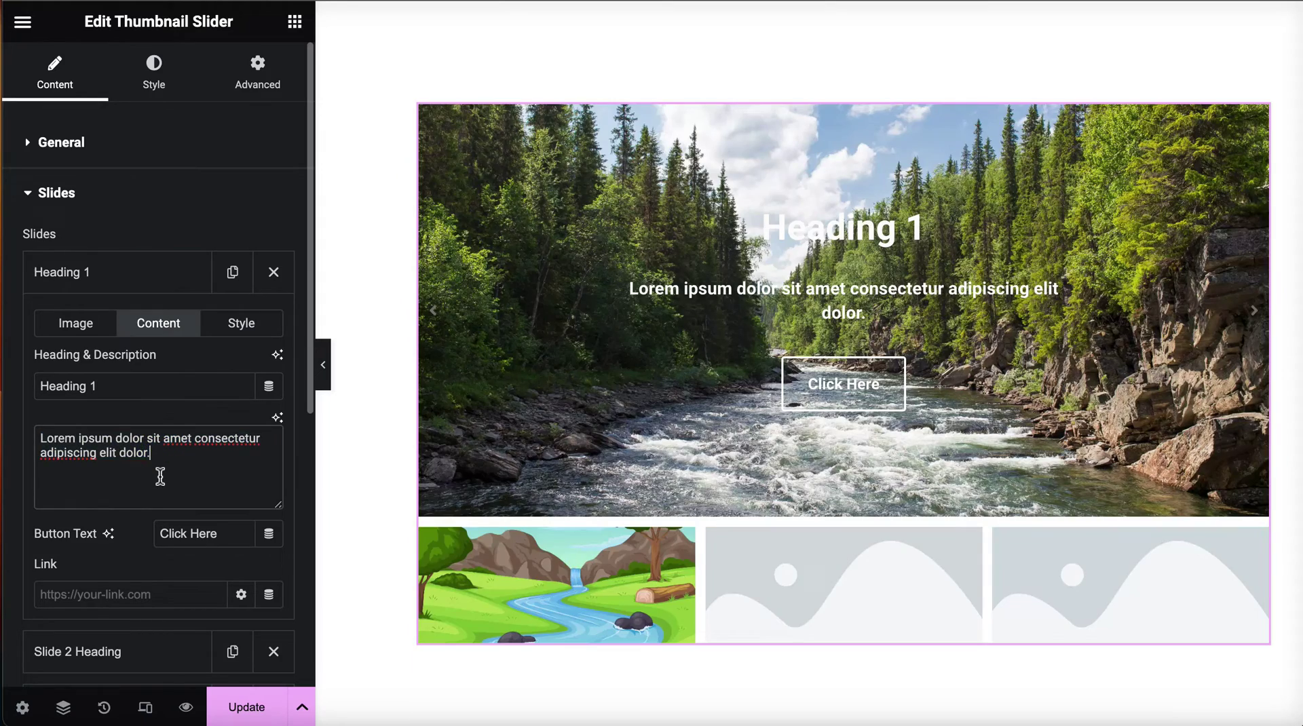
# Enable custom styling for the first slide, try the horizontal positions and set its content to center.
pyautogui.click(251, 325)
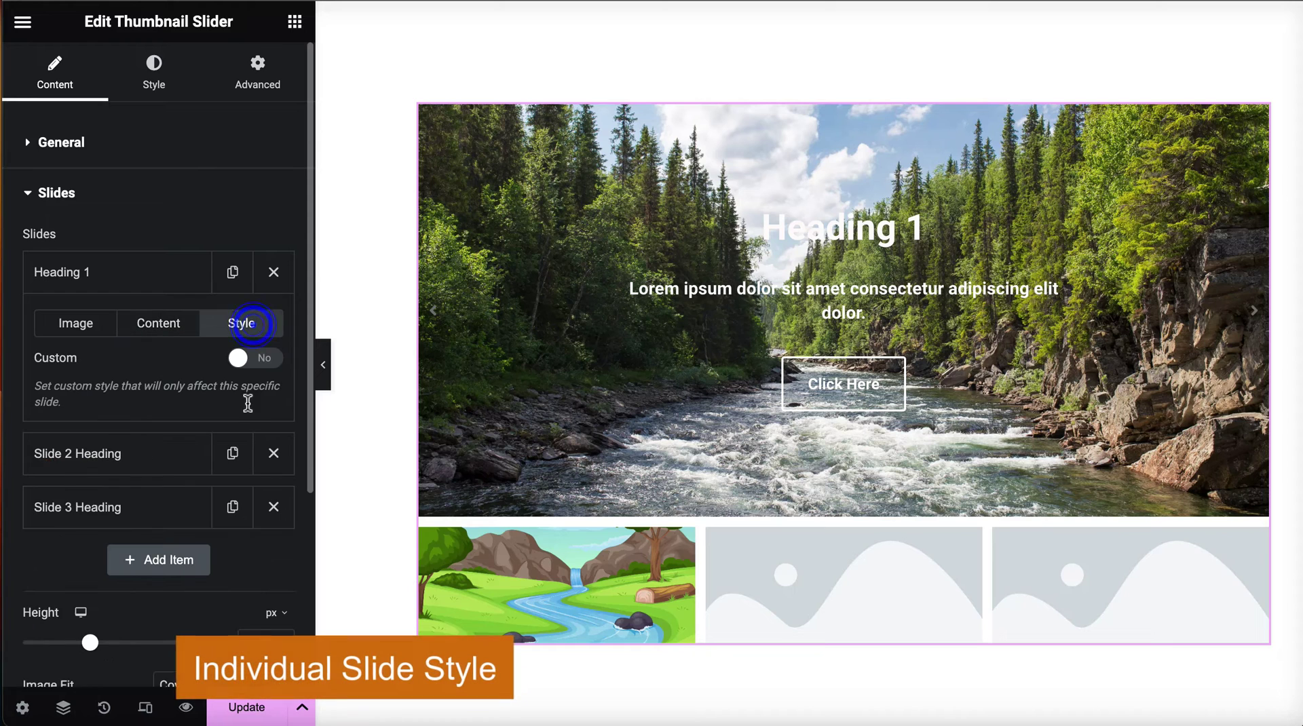
pyautogui.click(259, 360)
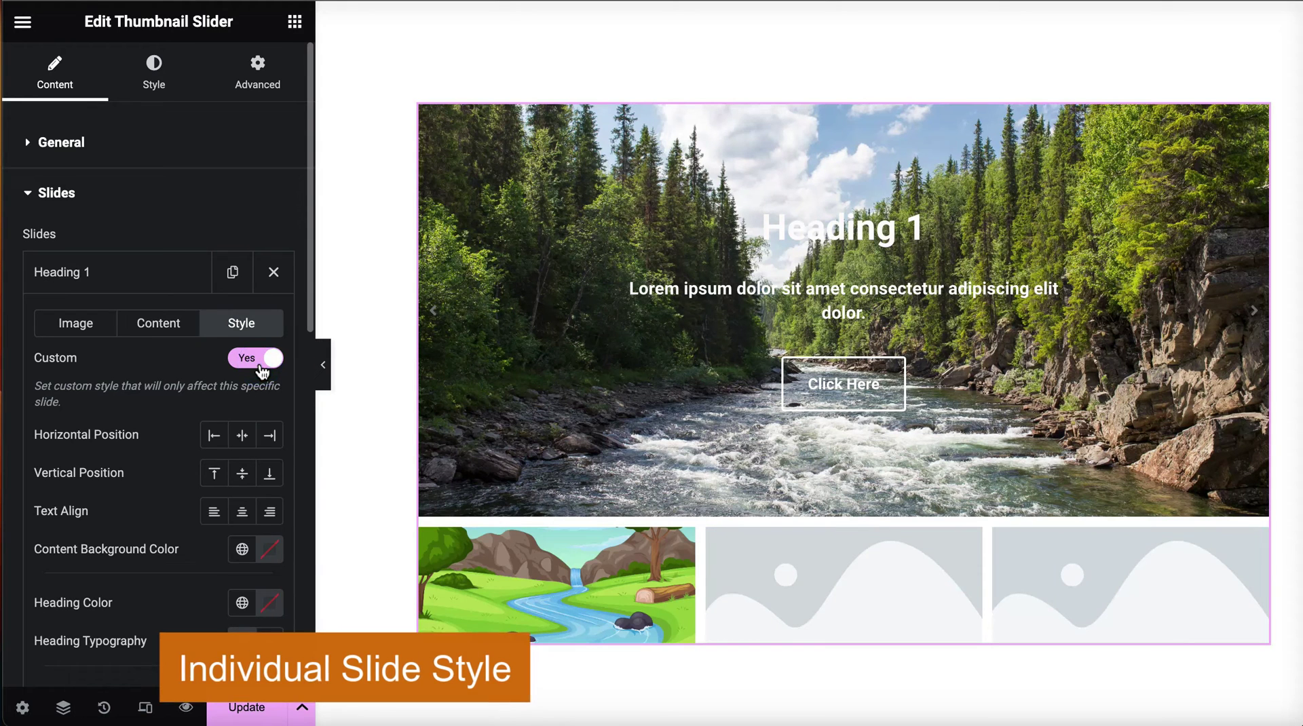
pyautogui.click(215, 436)
pyautogui.click(246, 440)
pyautogui.click(270, 436)
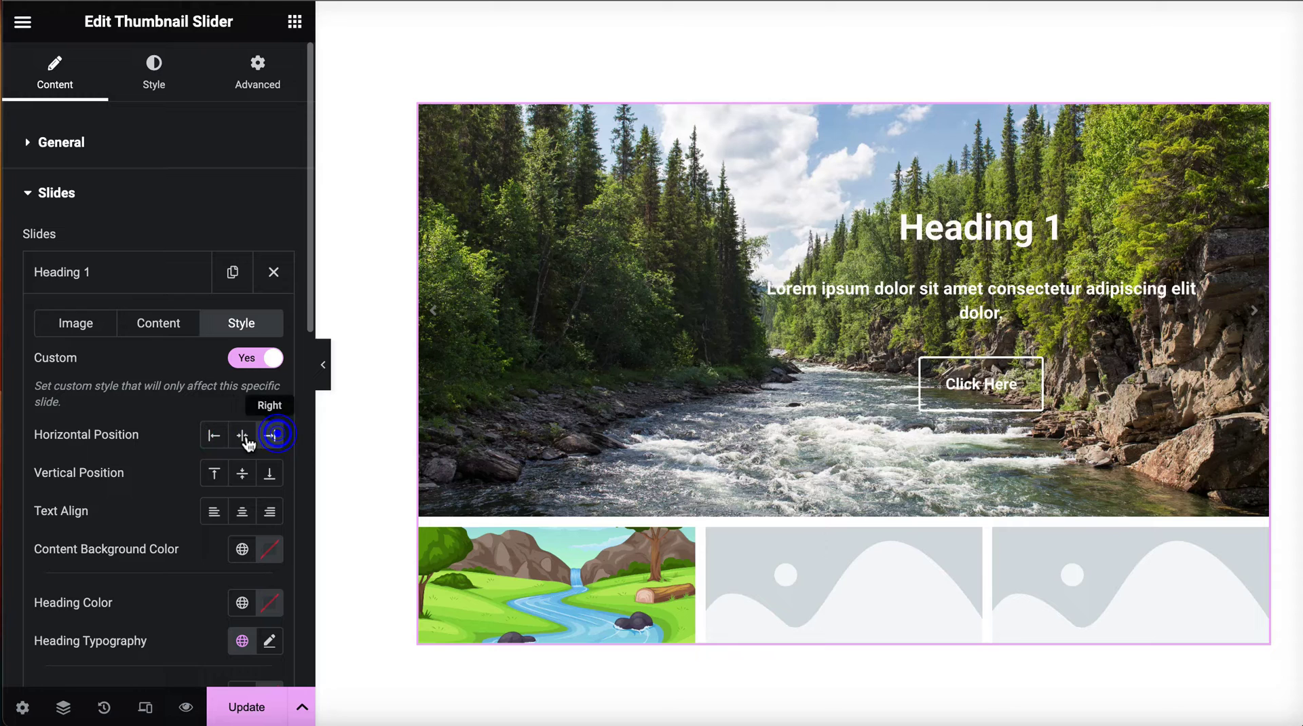
pyautogui.click(243, 436)
# Set the first slide's vertical position to middle and its text alignment to center after trying the other options.
pyautogui.click(270, 475)
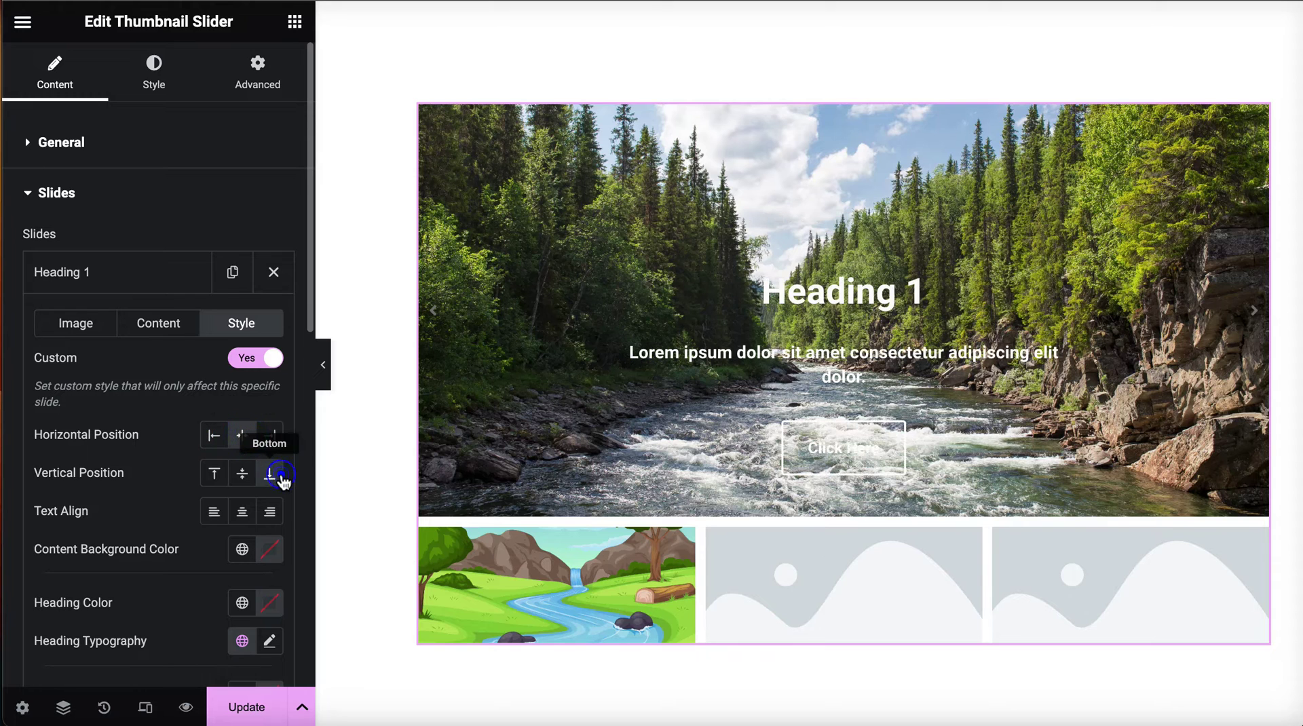
pyautogui.click(243, 474)
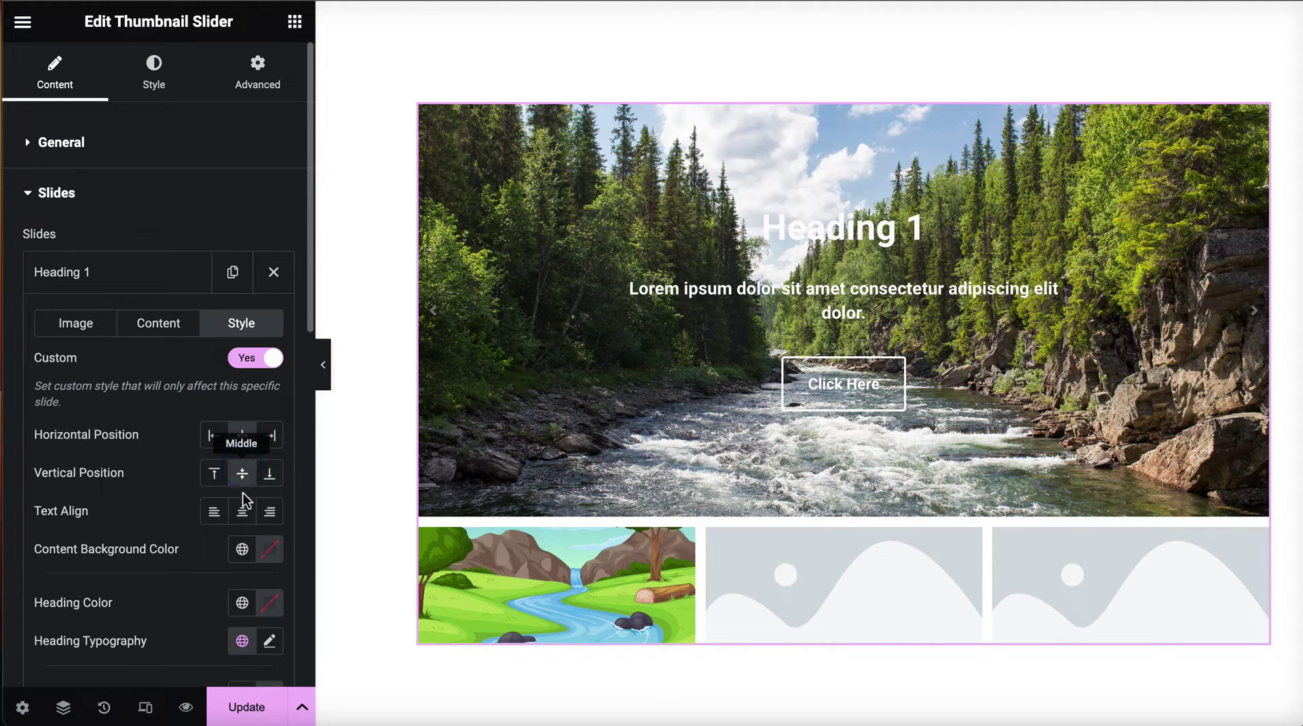
pyautogui.click(275, 513)
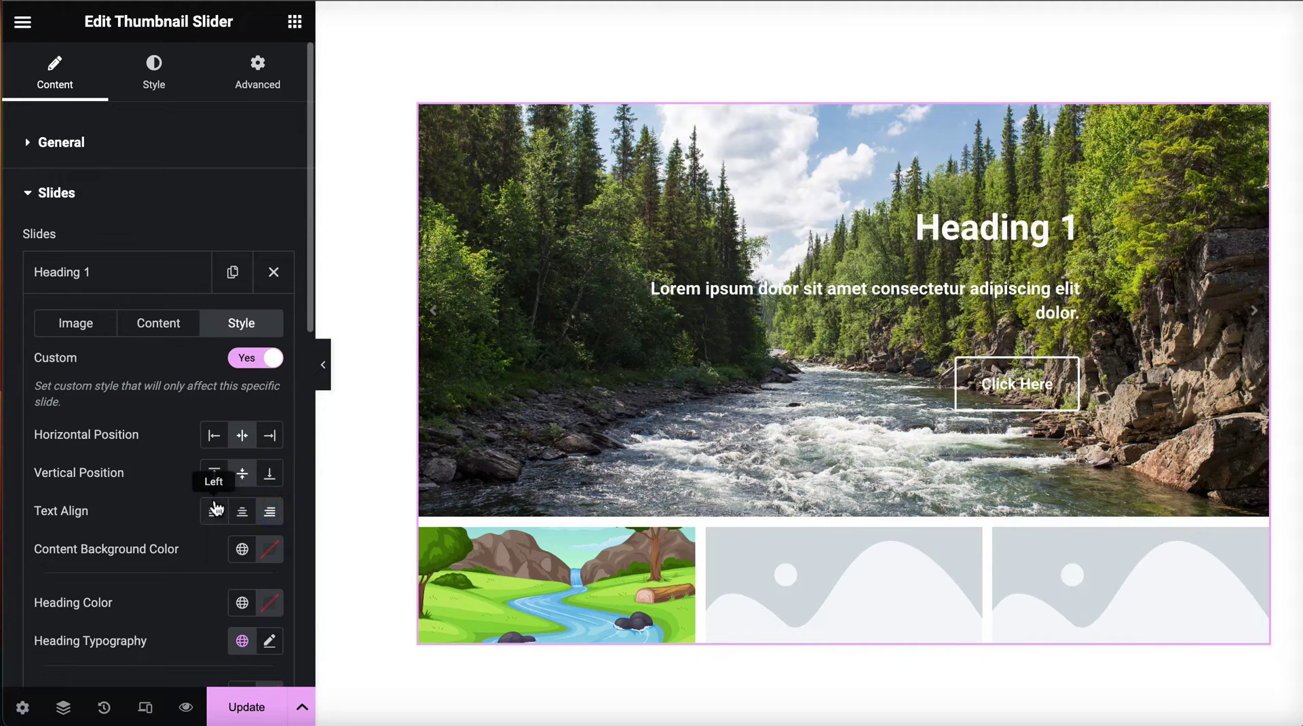
pyautogui.click(214, 511)
pyautogui.click(215, 511)
# Enable the overlay for the first slide and set its overlay color to #00000075.
pyautogui.scroll(-7, 233, 506)
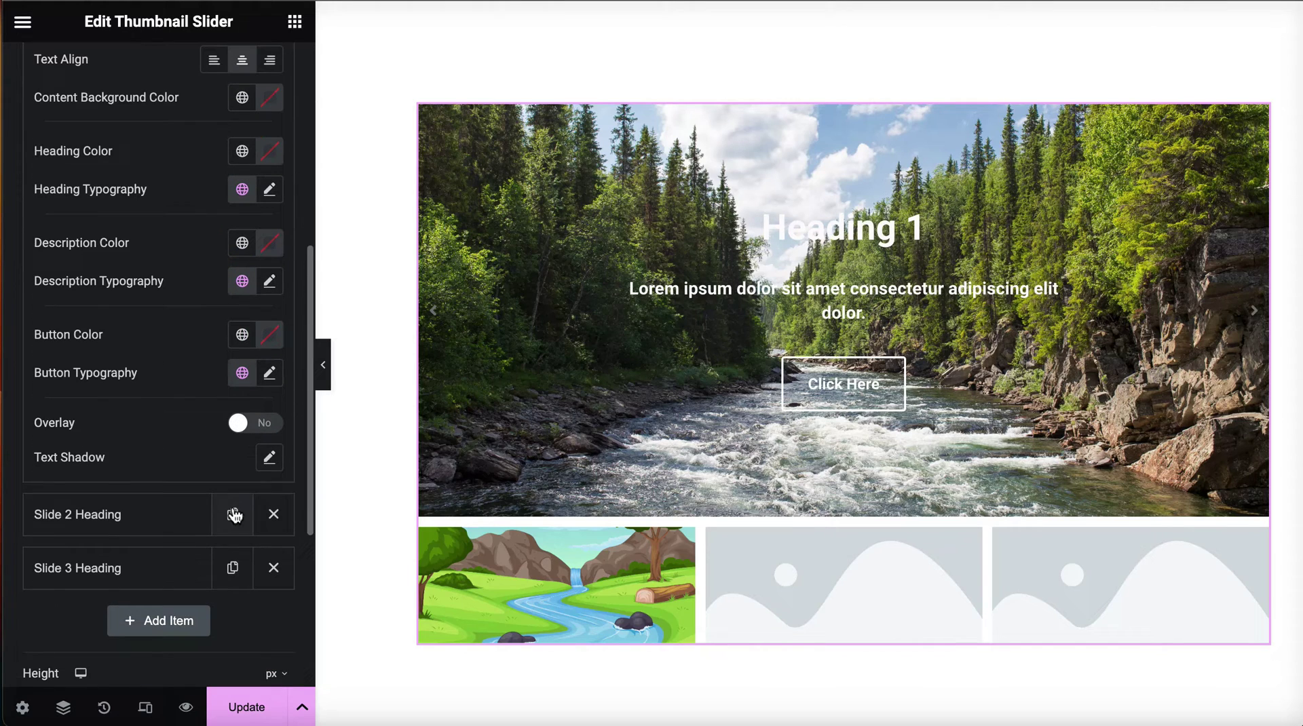
pyautogui.click(256, 422)
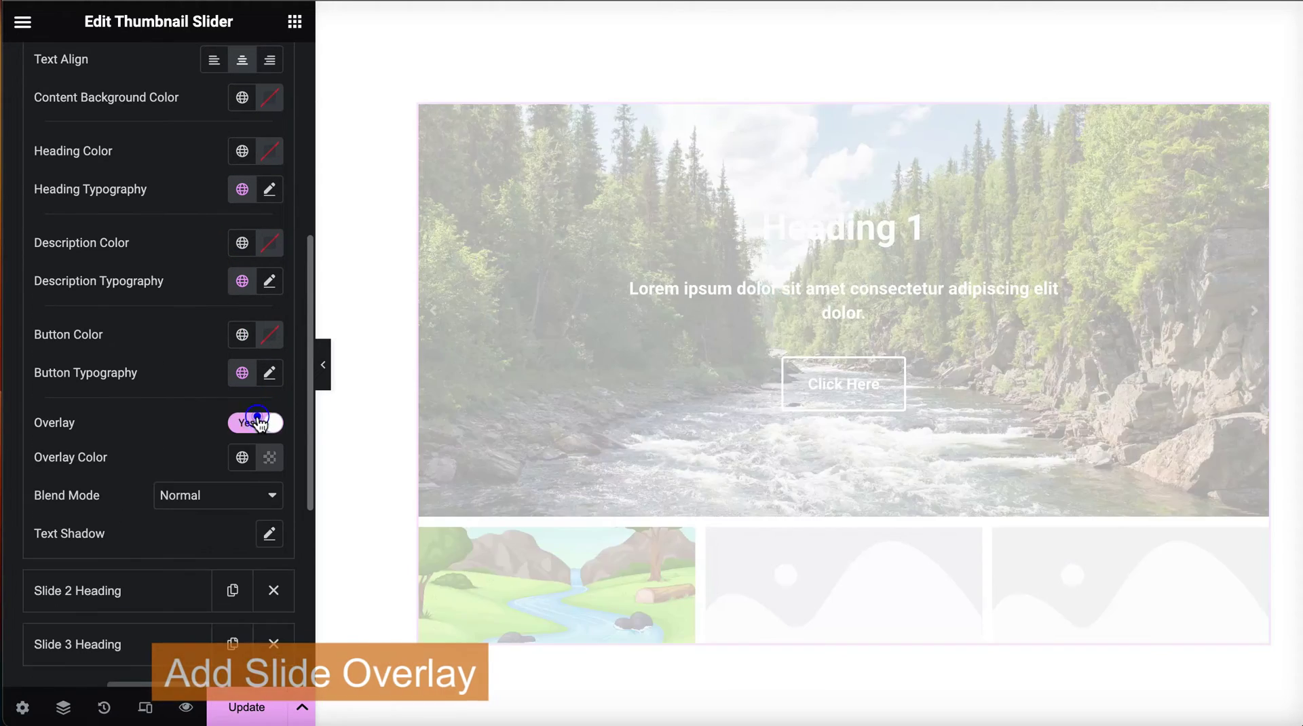
pyautogui.click(270, 459)
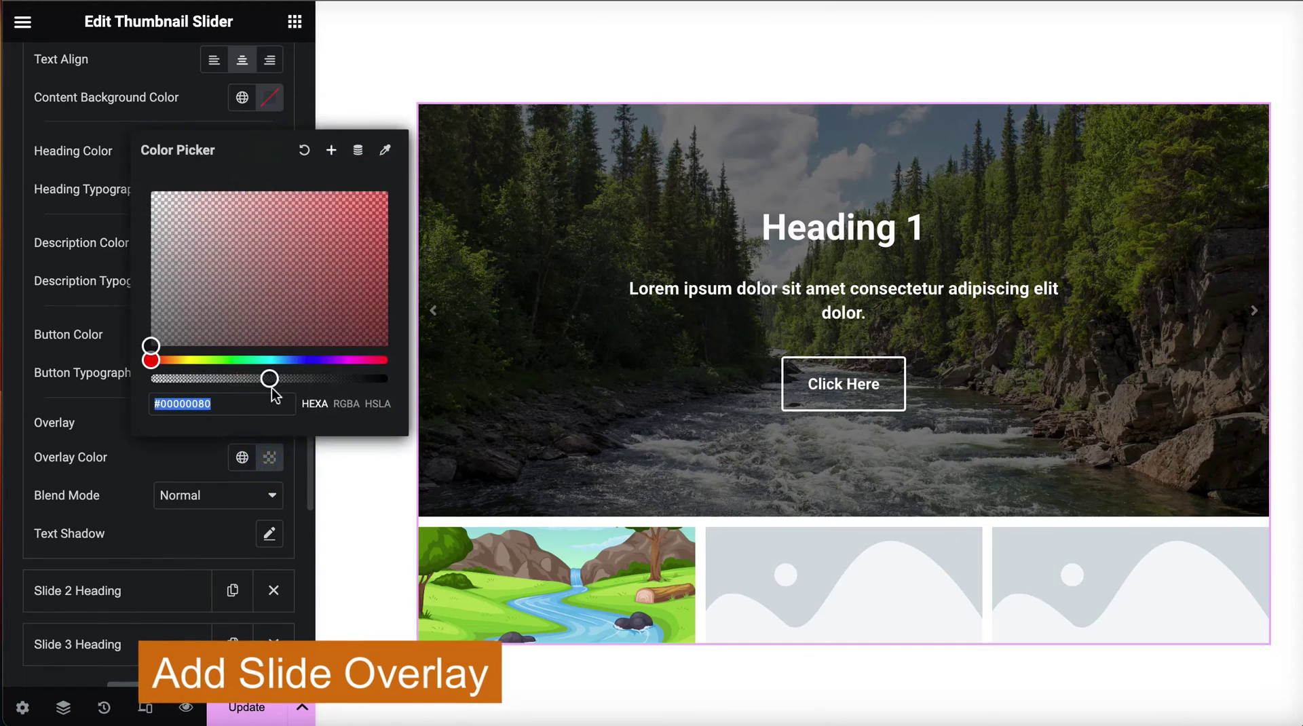
pyautogui.moveTo(269, 379)
pyautogui.mouseDown()
pyautogui.moveTo(195, 380)
pyautogui.moveTo(279, 382)
pyautogui.moveTo(256, 387)
pyautogui.mouseUp()
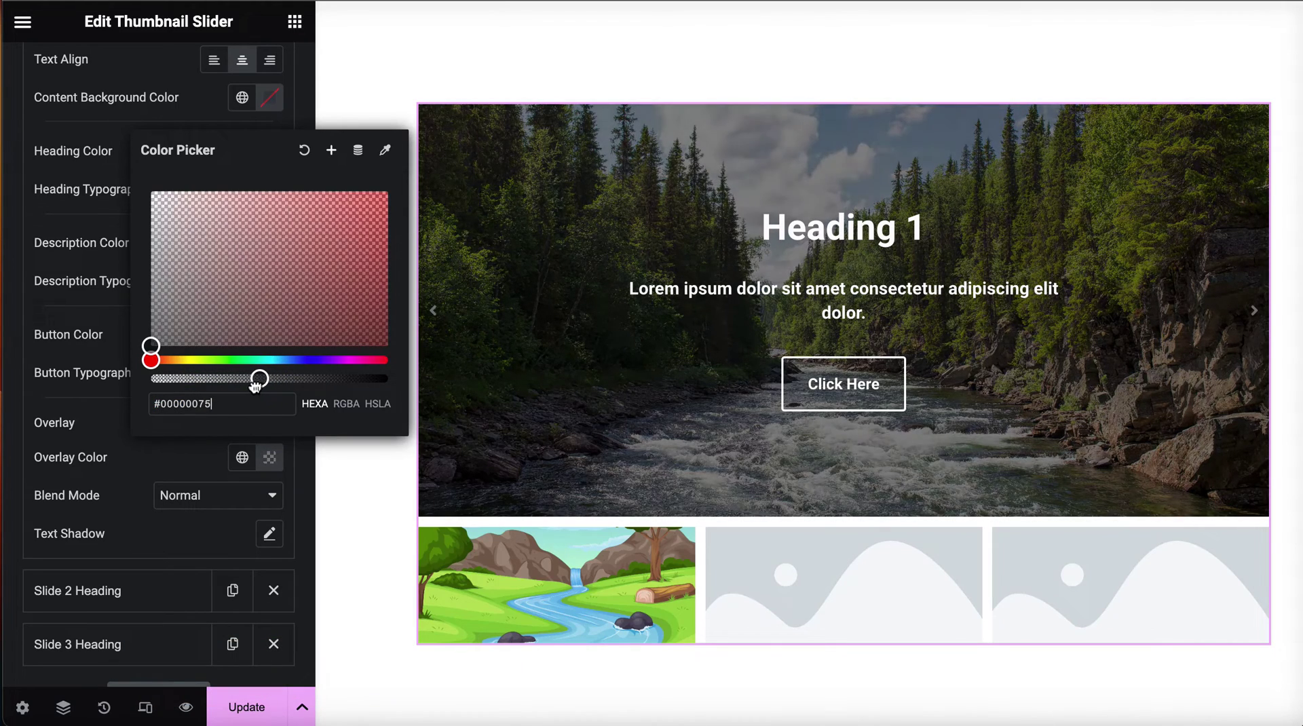
pyautogui.click(152, 450)
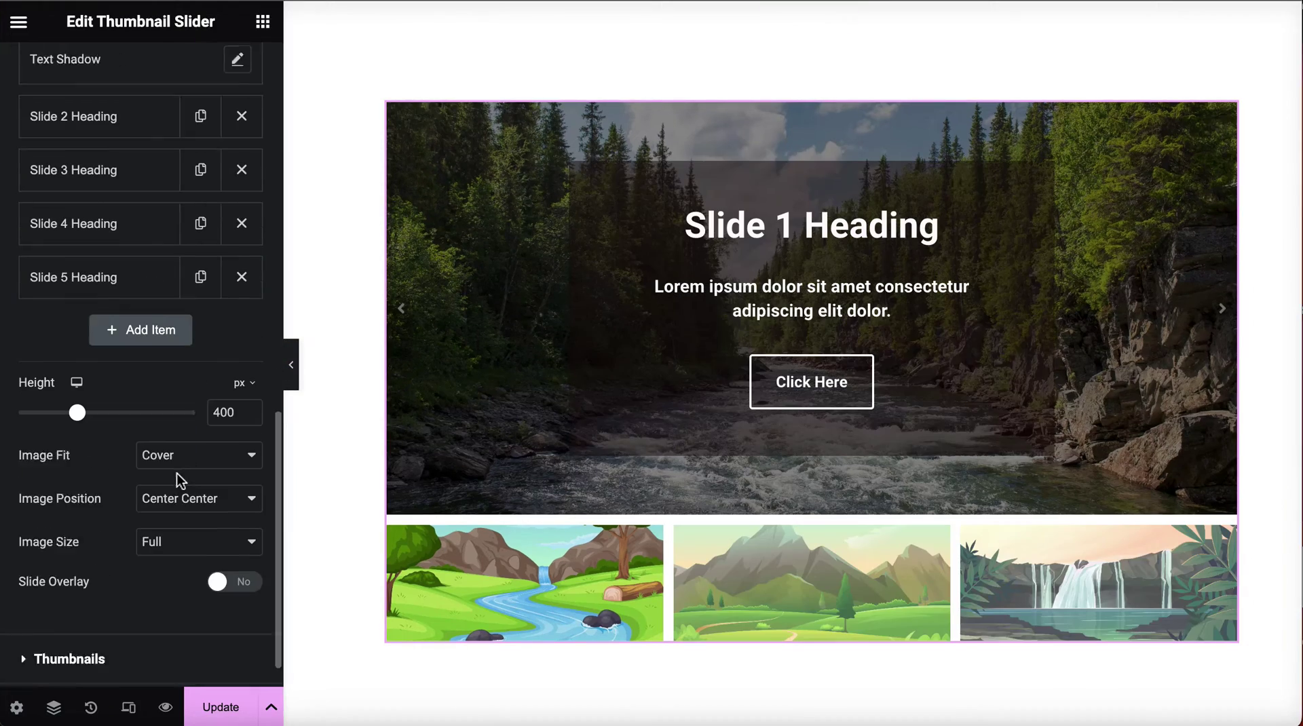
# Set the height of the slides to 405 px.
pyautogui.scroll(-1, 177, 474)
pyautogui.doubleClick(221, 368)
pyautogui.write('404')
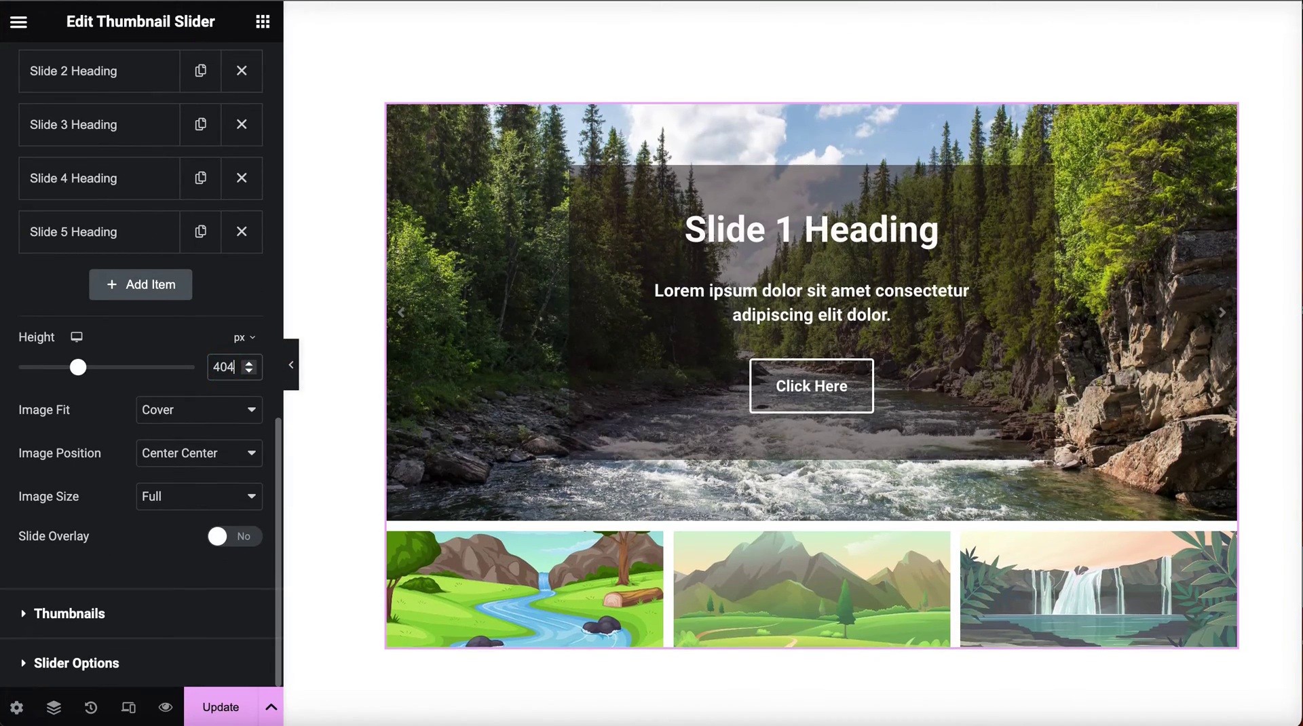
pyautogui.press('BackSpace')
pyautogui.write('5')
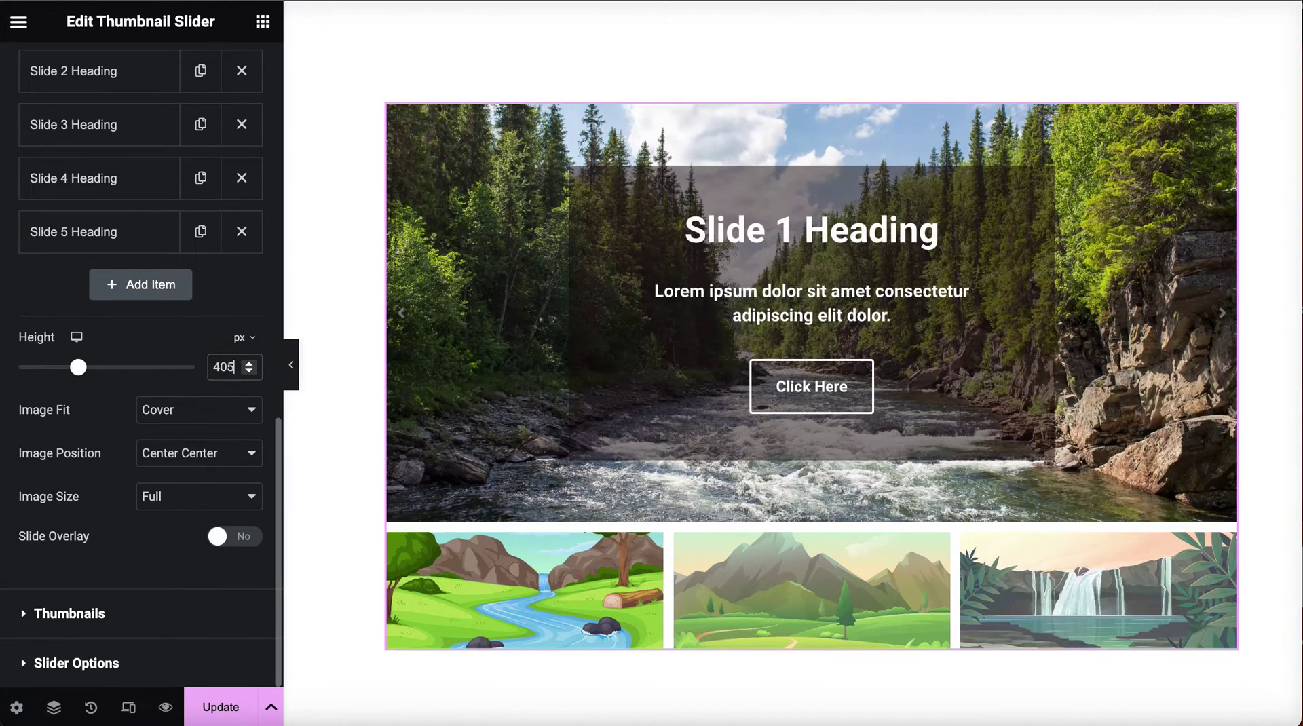
# Enable the general slide overlay for the slider and adjust the opacity of its black color.
pyautogui.click(233, 538)
pyautogui.click(250, 576)
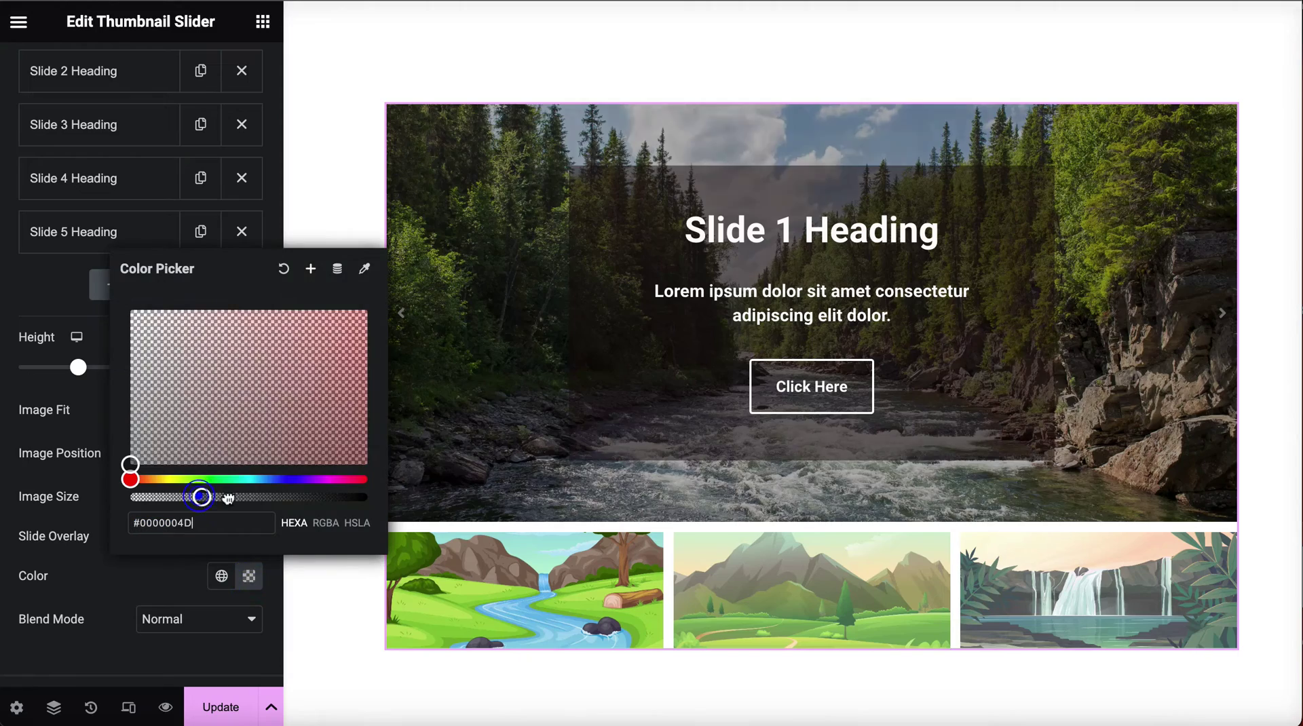
pyautogui.moveTo(228, 499); pyautogui.dragTo(168, 516)
pyautogui.click(116, 593)
pyautogui.scroll(5, 132, 343)
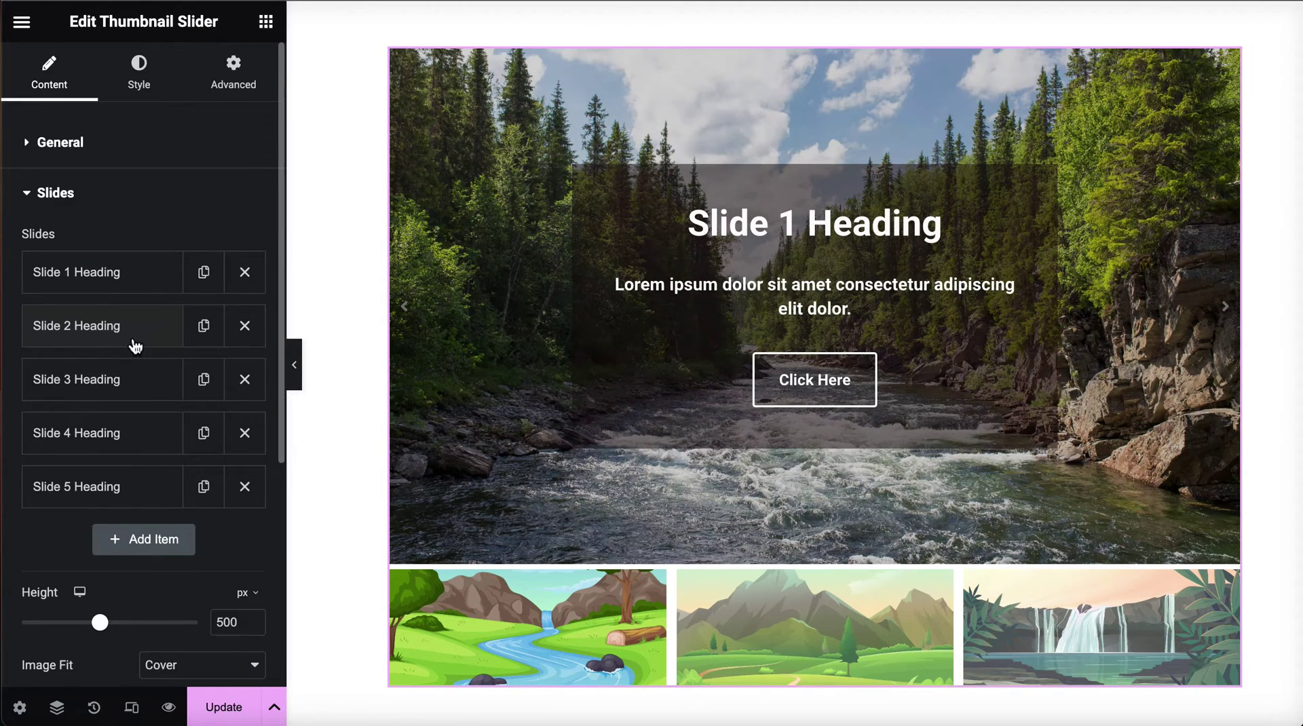
# Set the slider's thumbnail position to Inside after trying Top.
pyautogui.click(30, 141)
pyautogui.click(180, 191)
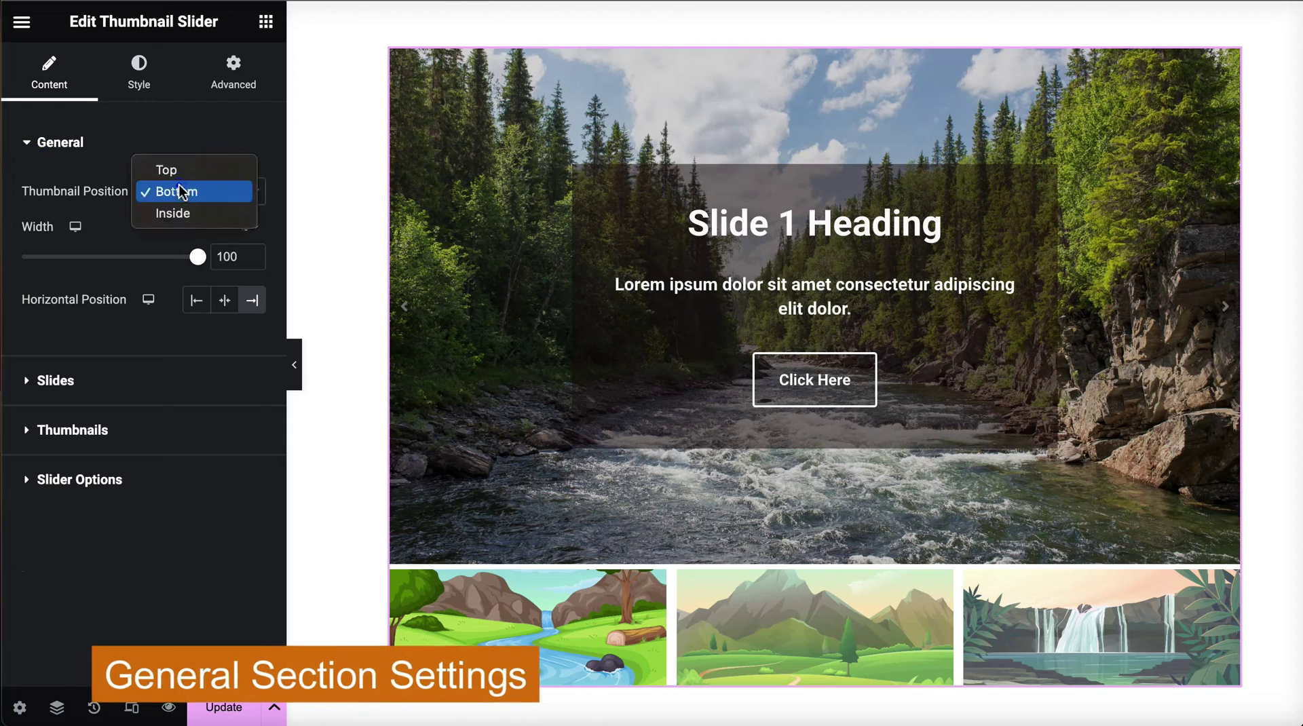
pyautogui.click(182, 171)
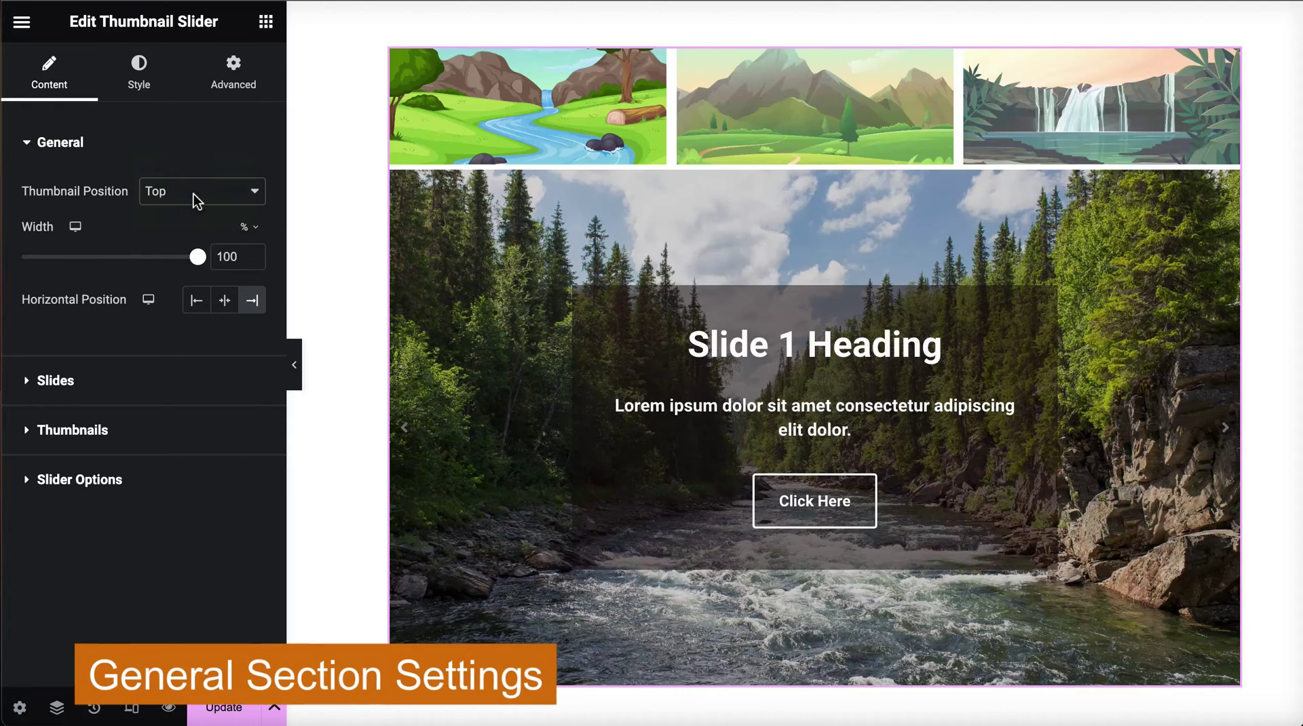
pyautogui.click(194, 196)
pyautogui.click(187, 235)
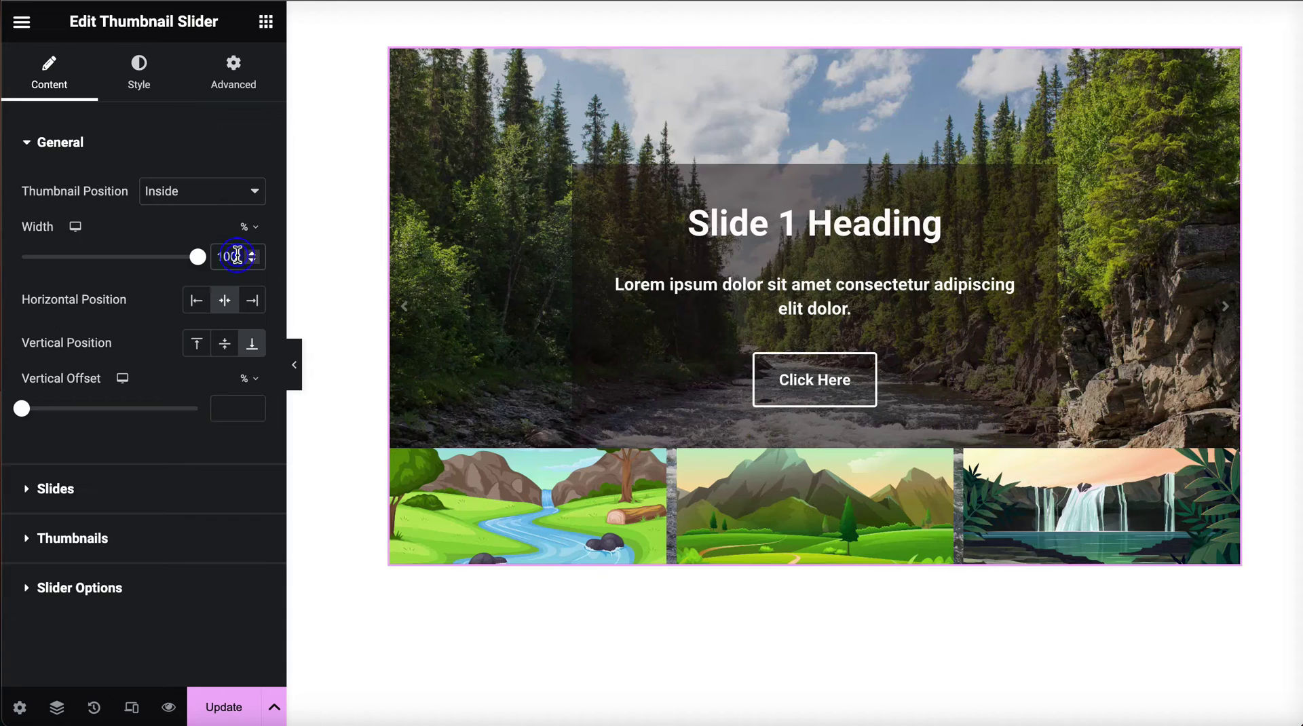
# Set the width of the thumbnail strip to 90%.
pyautogui.click(238, 255)
pyautogui.press('BackSpace')
pyautogui.press('BackSpace')
pyautogui.press('BackSpace')
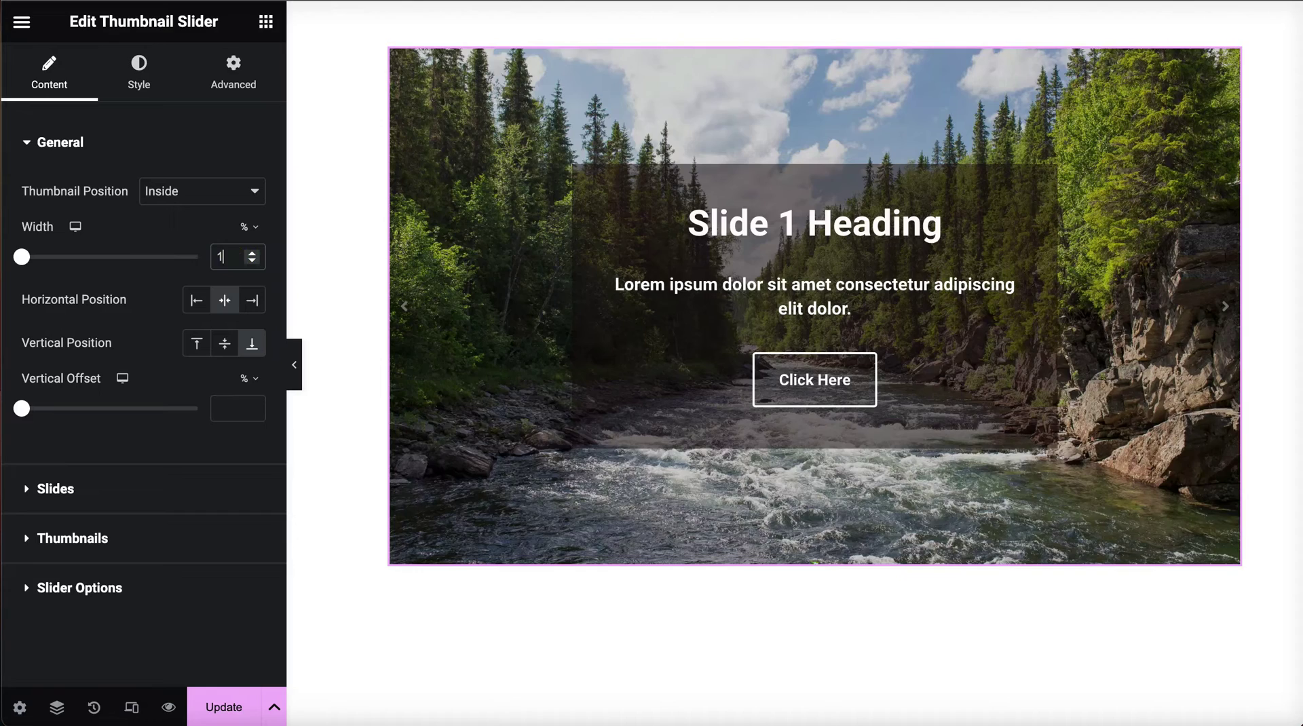
pyautogui.write('90')
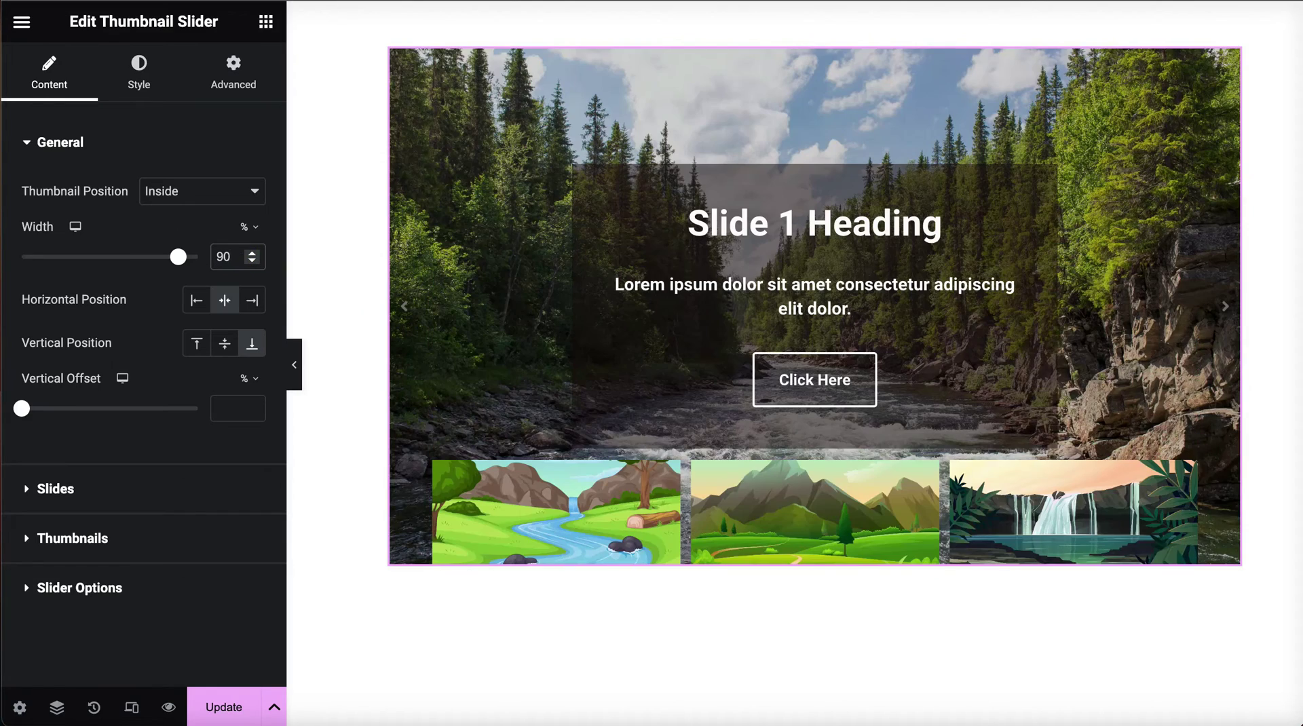
# Try the other horizontal and vertical positions for the thumbnail strip, returning to center and bottom.
pyautogui.click(254, 301)
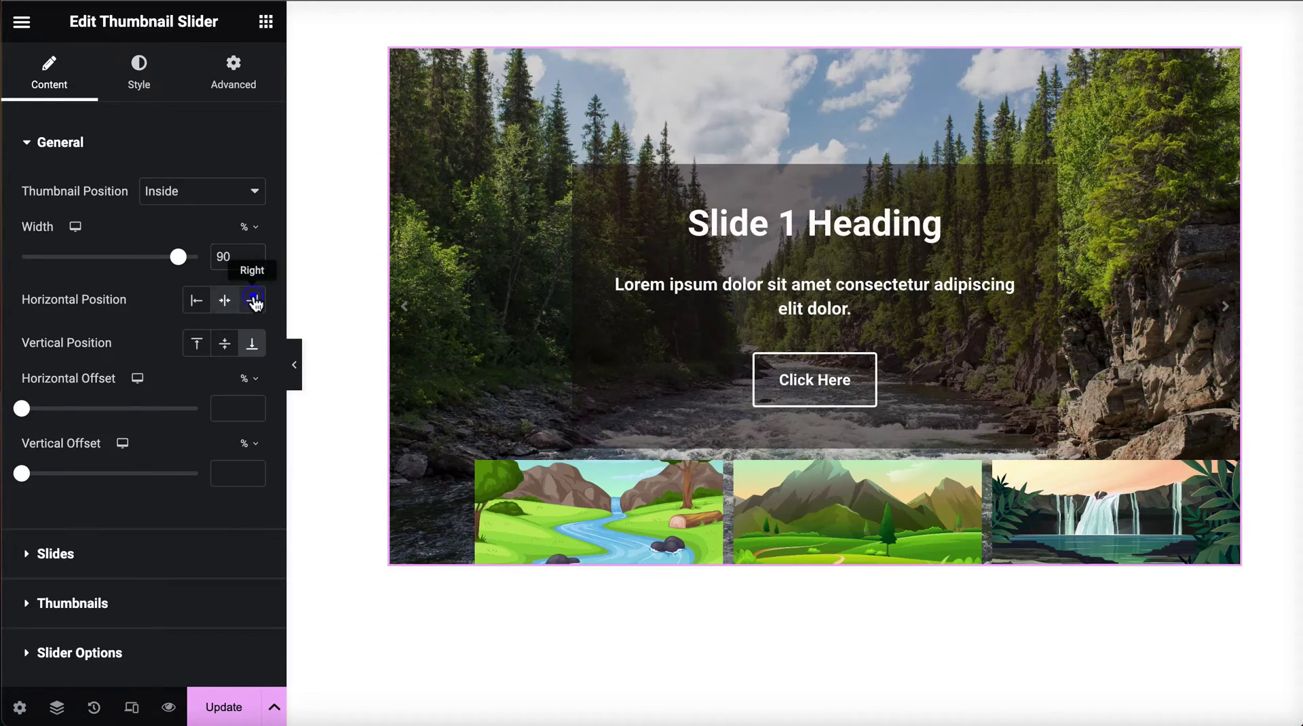
pyautogui.click(198, 302)
pyautogui.click(226, 305)
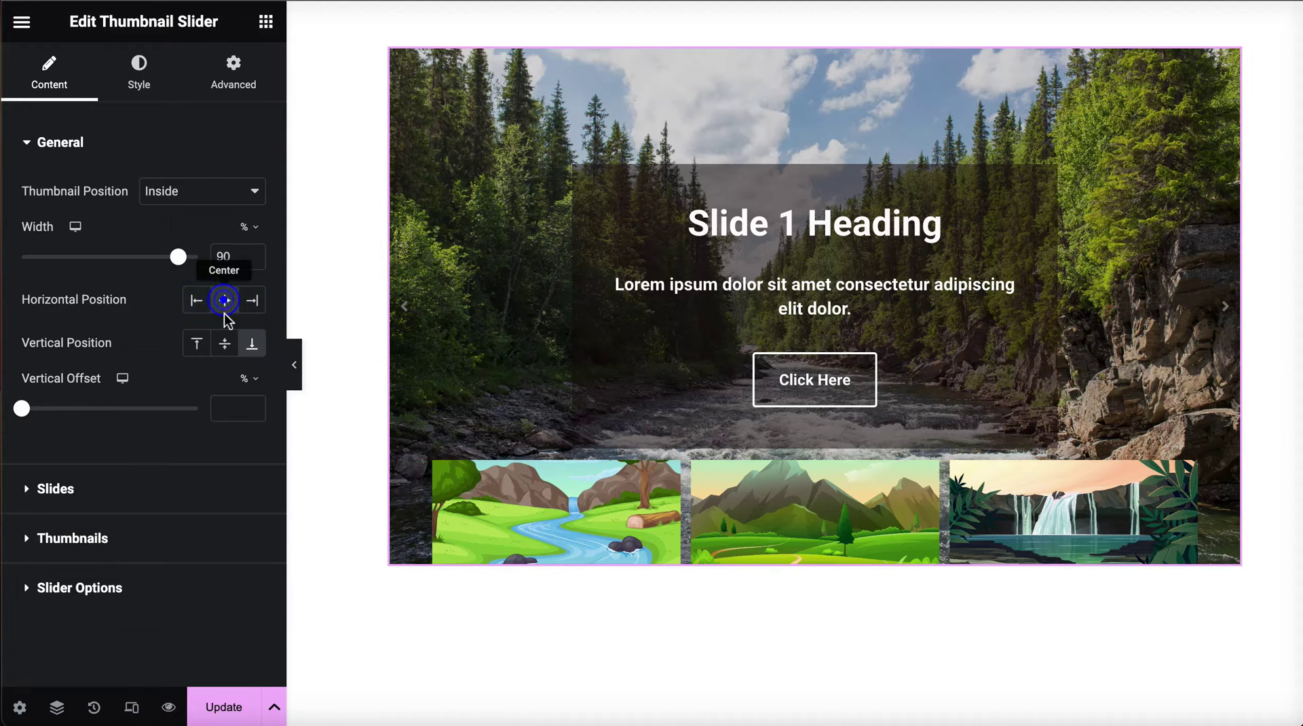
pyautogui.click(225, 344)
pyautogui.click(199, 344)
pyautogui.click(252, 343)
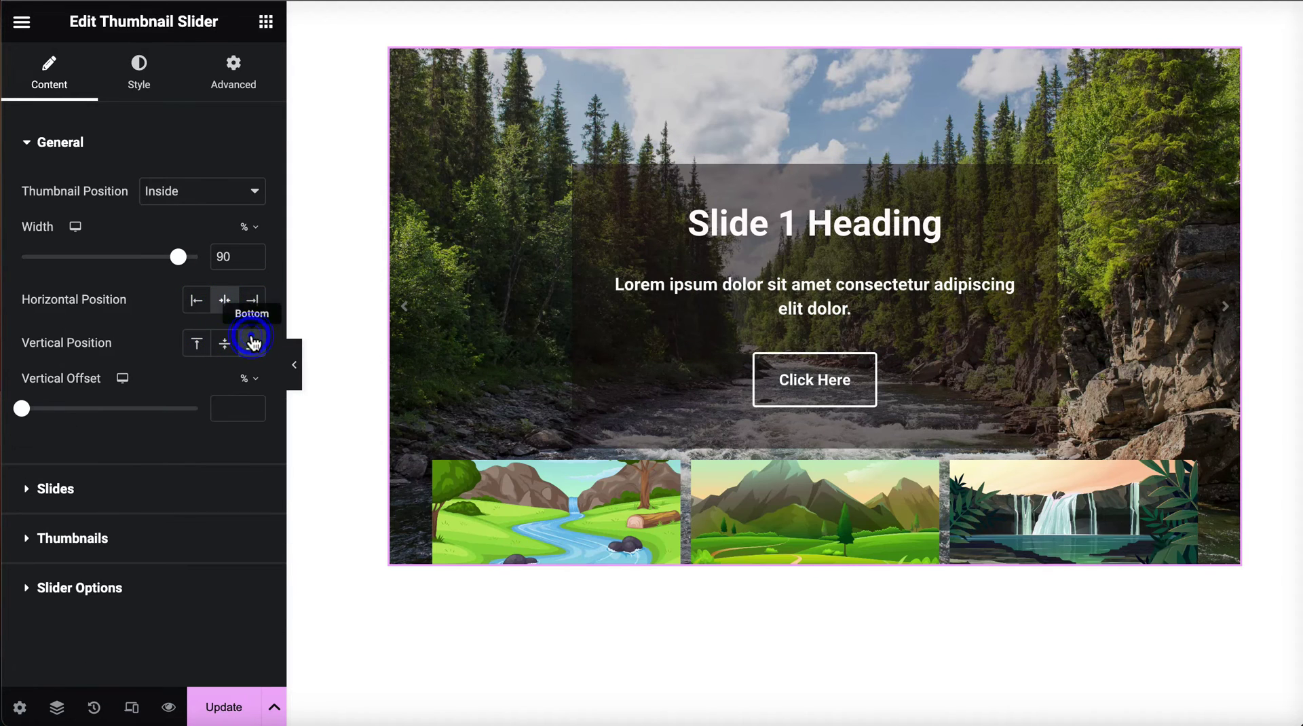
# Align the thumbnail strip to the right with a horizontal offset of 5% and a vertical offset of 1%.
pyautogui.click(253, 303)
pyautogui.write('5')
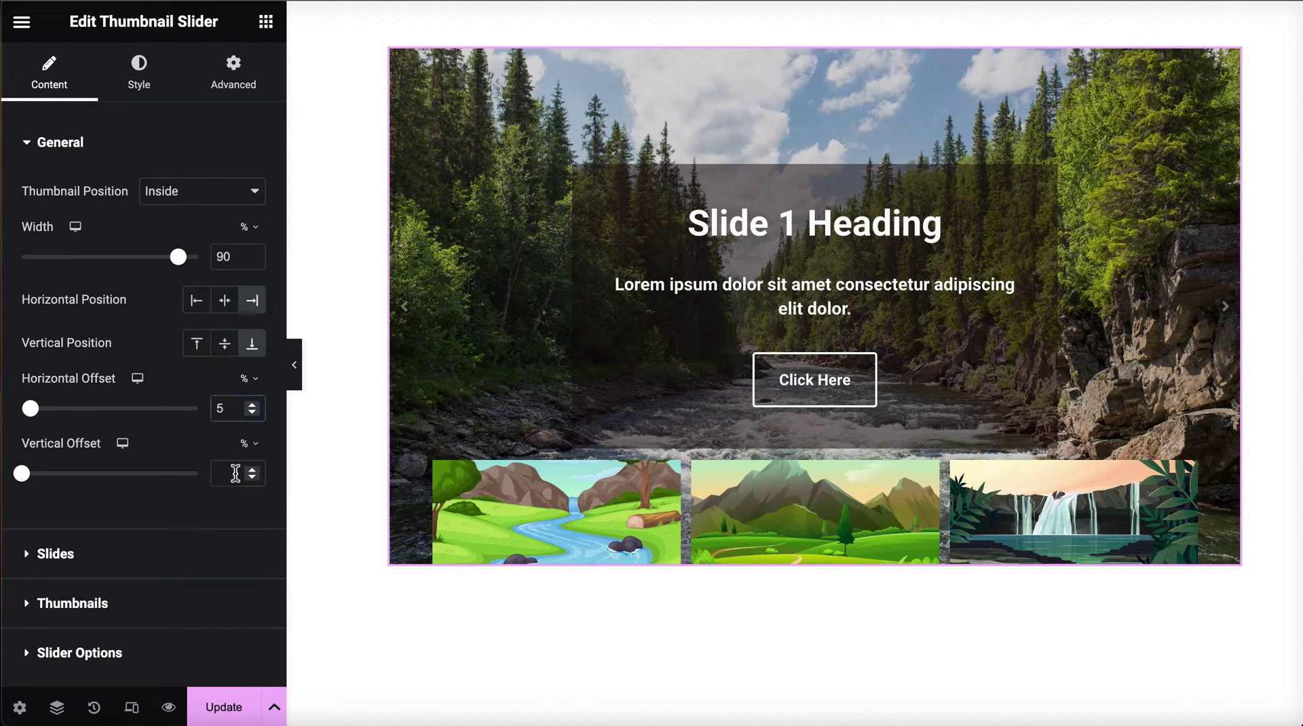
pyautogui.click(241, 474)
pyautogui.write('1')
# Set the thumbnails to 5 per view with a spacing of 7, and switch their arrows on and off again.
pyautogui.click(27, 602)
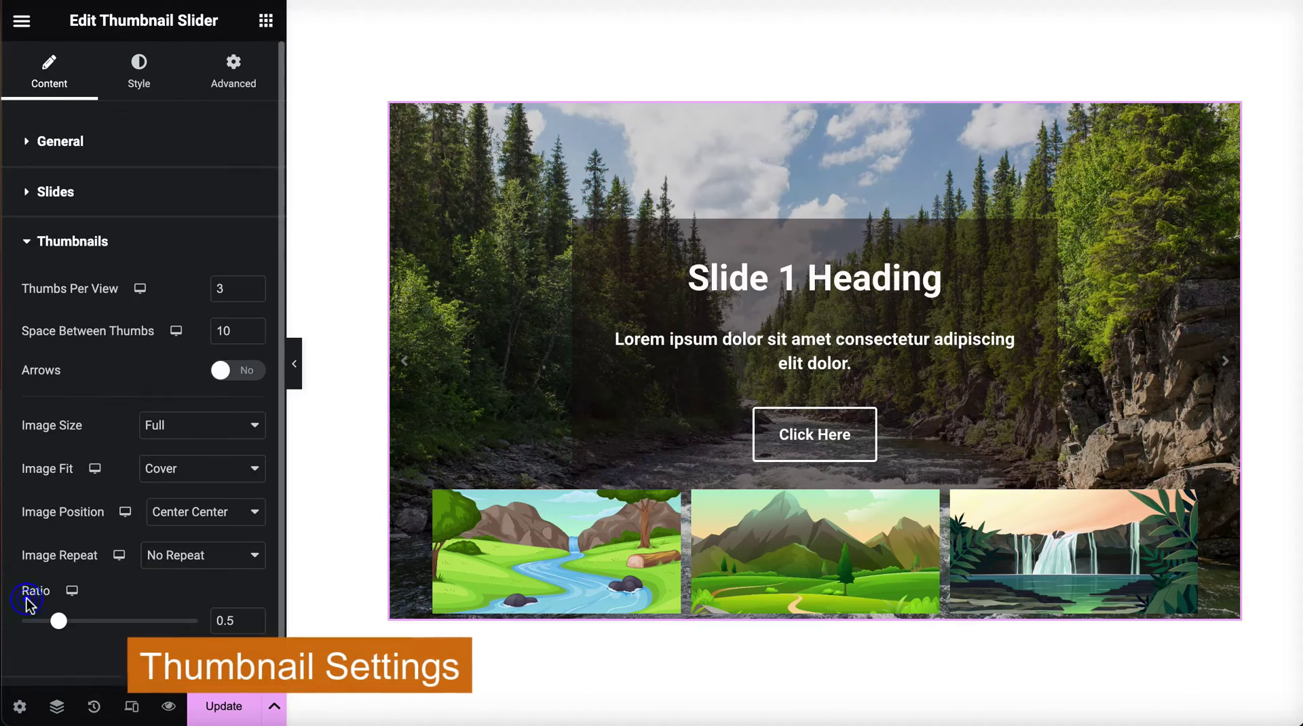
pyautogui.click(219, 288)
pyautogui.press('BackSpace')
pyautogui.write('5')
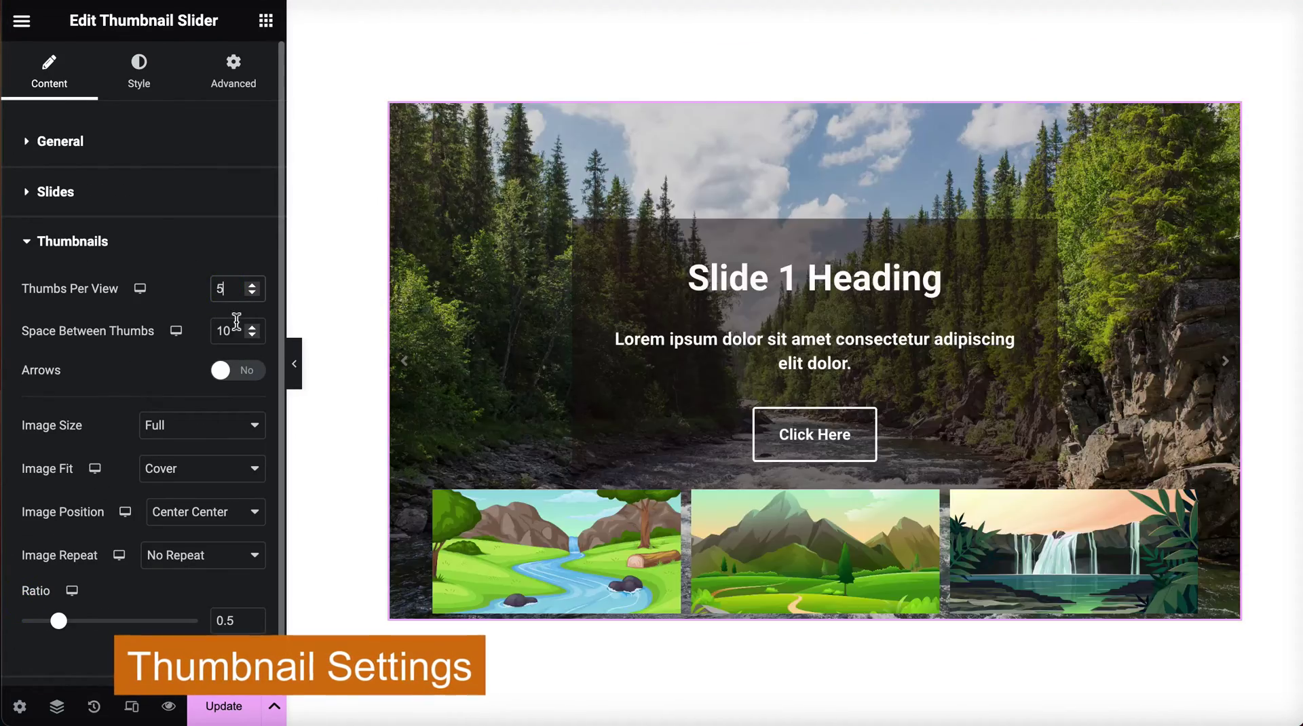
pyautogui.click(231, 331)
pyautogui.press('BackSpace')
pyautogui.press('BackSpace')
pyautogui.write('7')
pyautogui.click(233, 372)
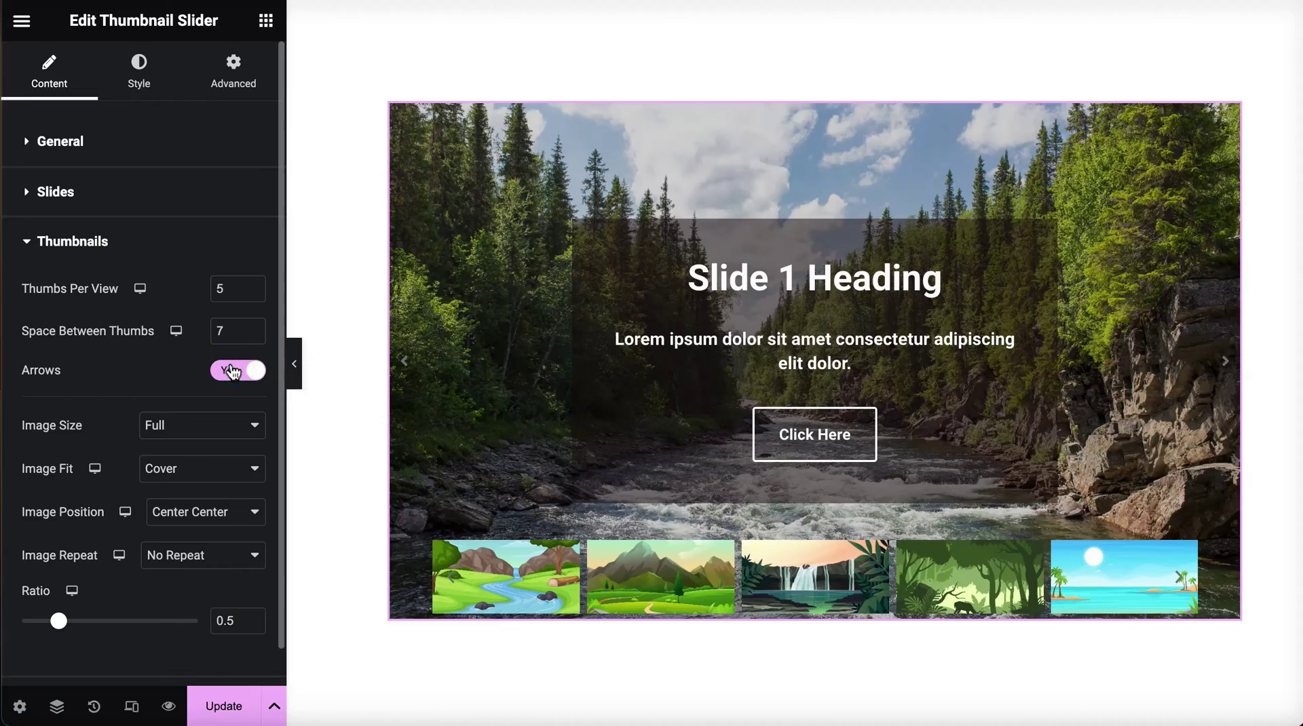
pyautogui.click(237, 370)
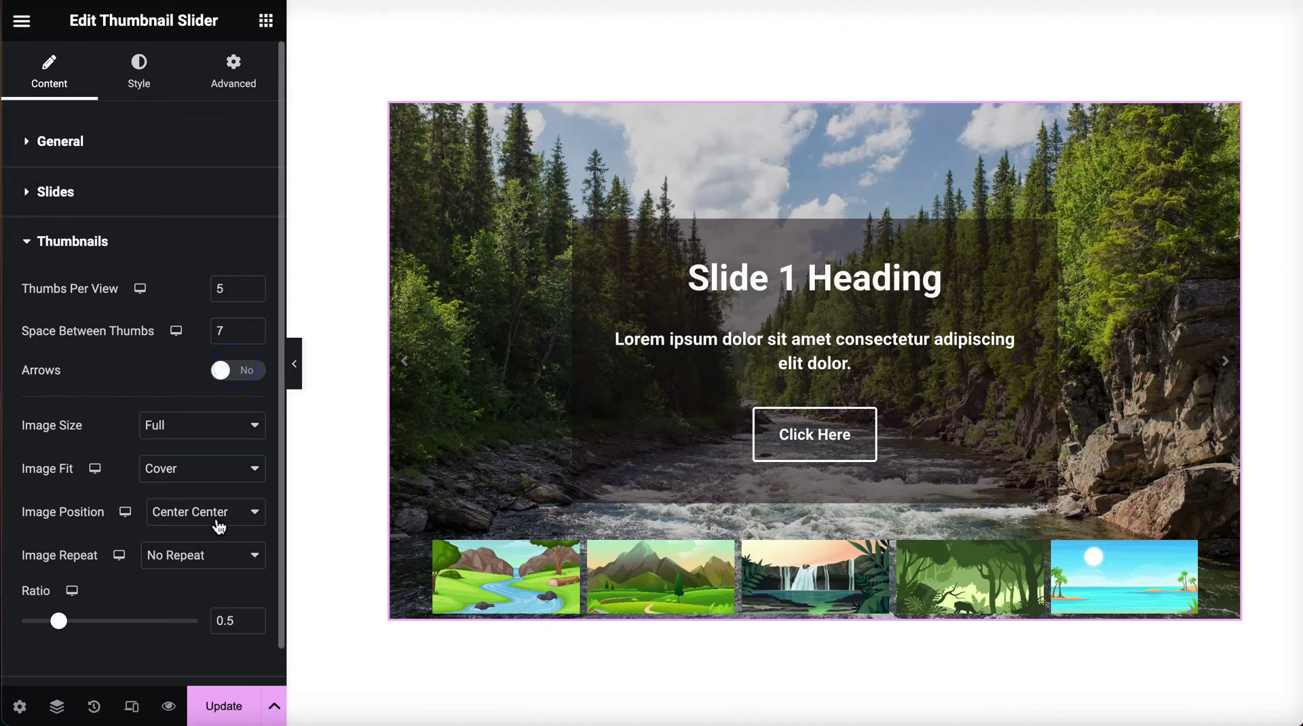
# Set the thumbnail image ratio to 0.63.
pyautogui.scroll(-1, 218, 527)
pyautogui.click(239, 582)
pyautogui.press('BackSpace')
pyautogui.write('63')
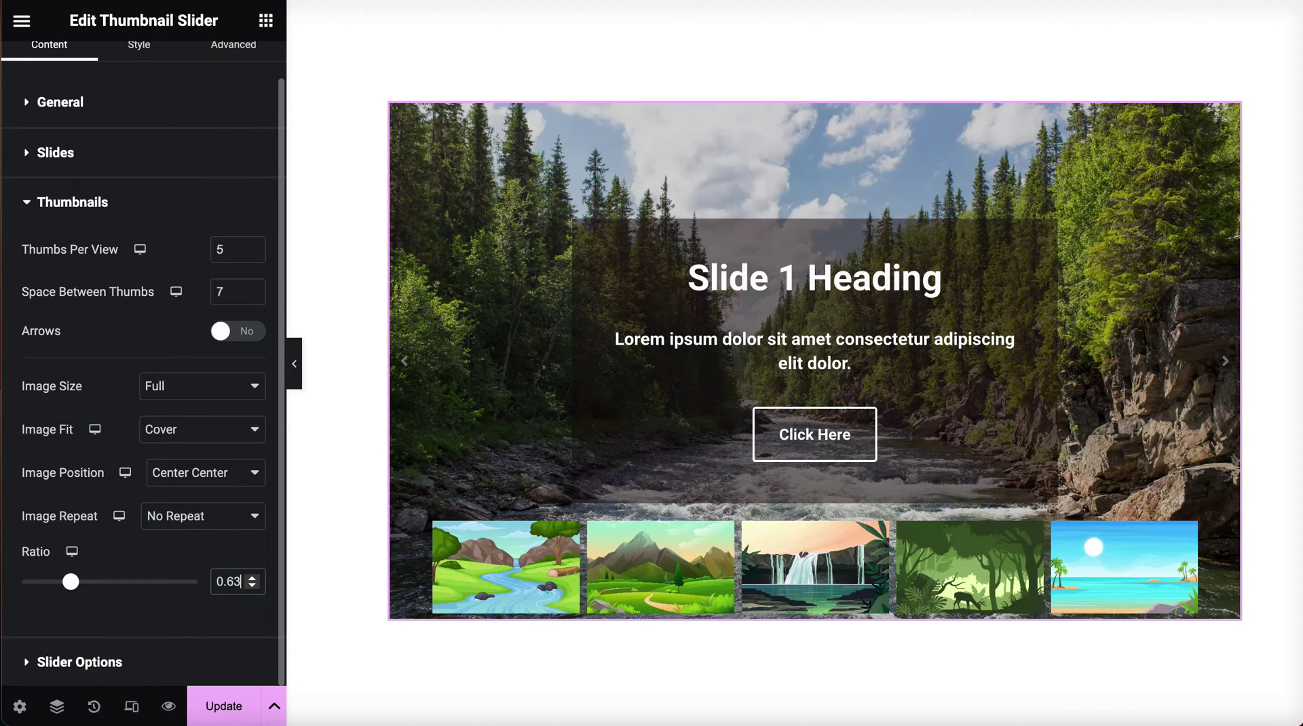
# Try the Bottom and Top thumbnail positions and return to Inside.
pyautogui.scroll(1, 178, 482)
pyautogui.click(30, 142)
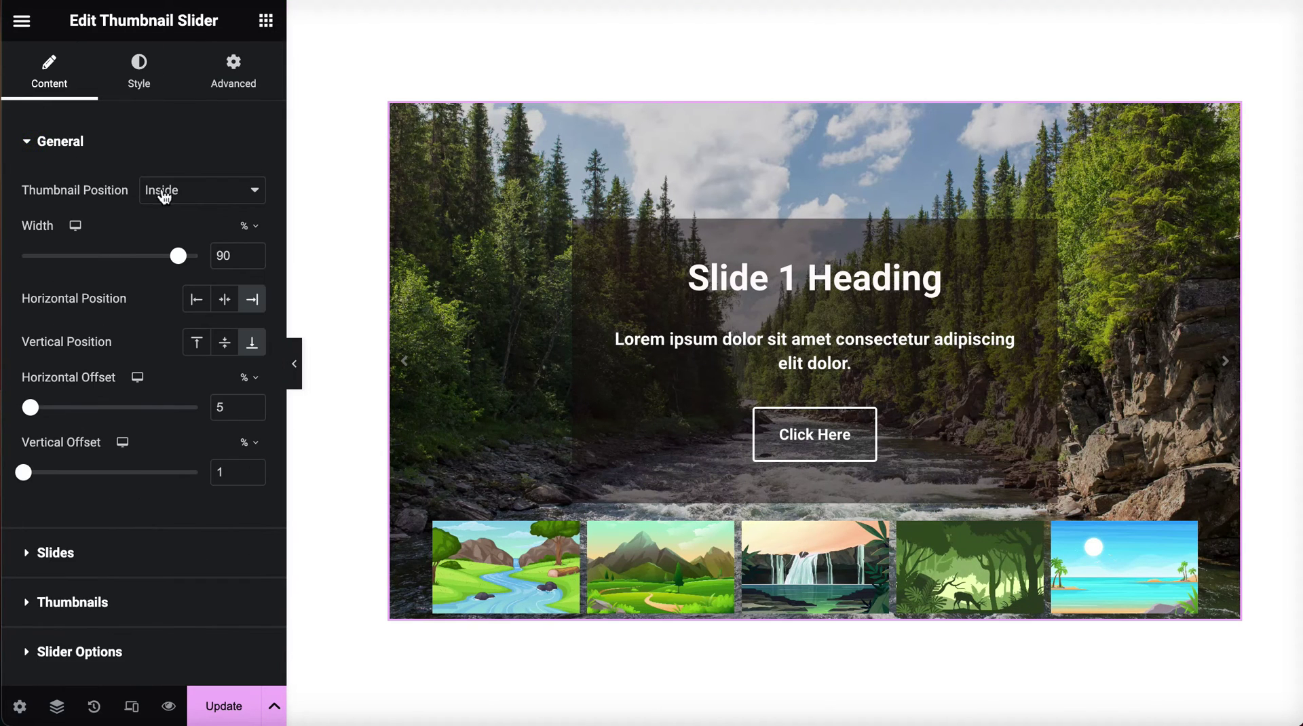
pyautogui.click(174, 190)
pyautogui.click(174, 170)
pyautogui.click(175, 190)
pyautogui.click(181, 168)
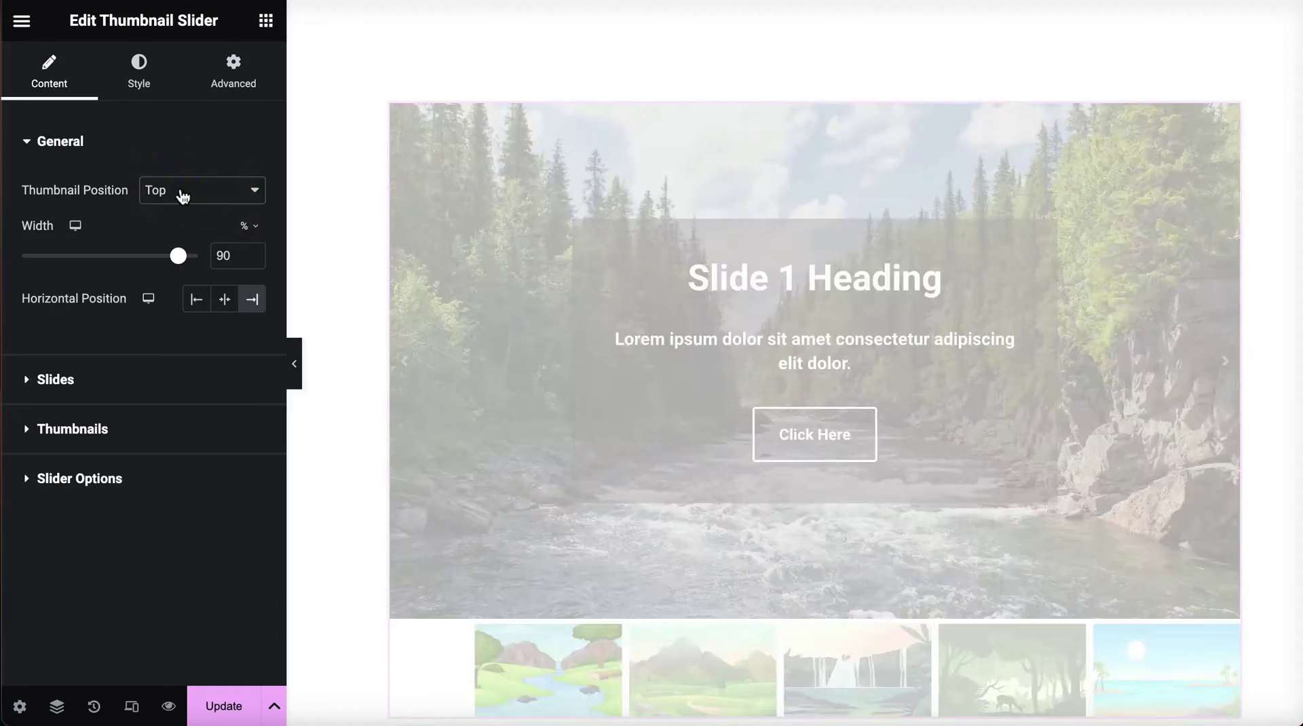
pyautogui.click(181, 191)
pyautogui.click(180, 233)
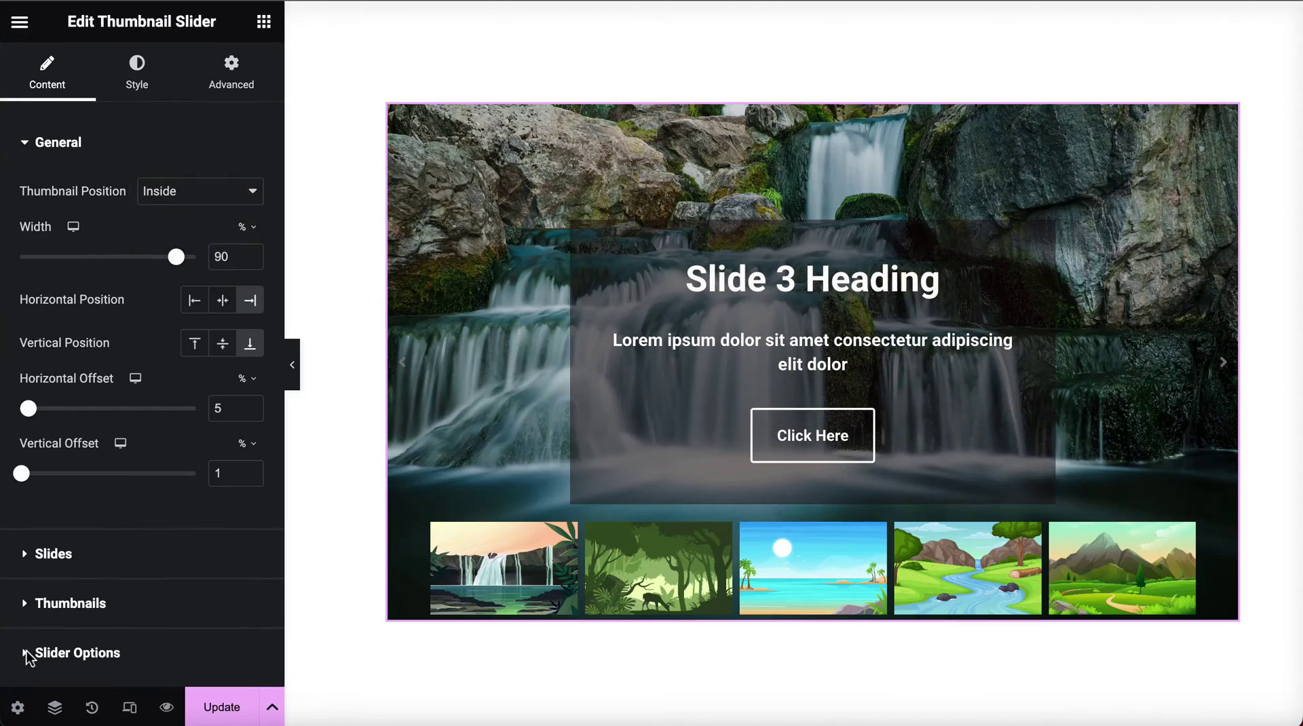
# Set the slider's transition effect to Fade and preview it by advancing through the slides.
pyautogui.click(28, 653)
pyautogui.click(197, 337)
pyautogui.click(167, 362)
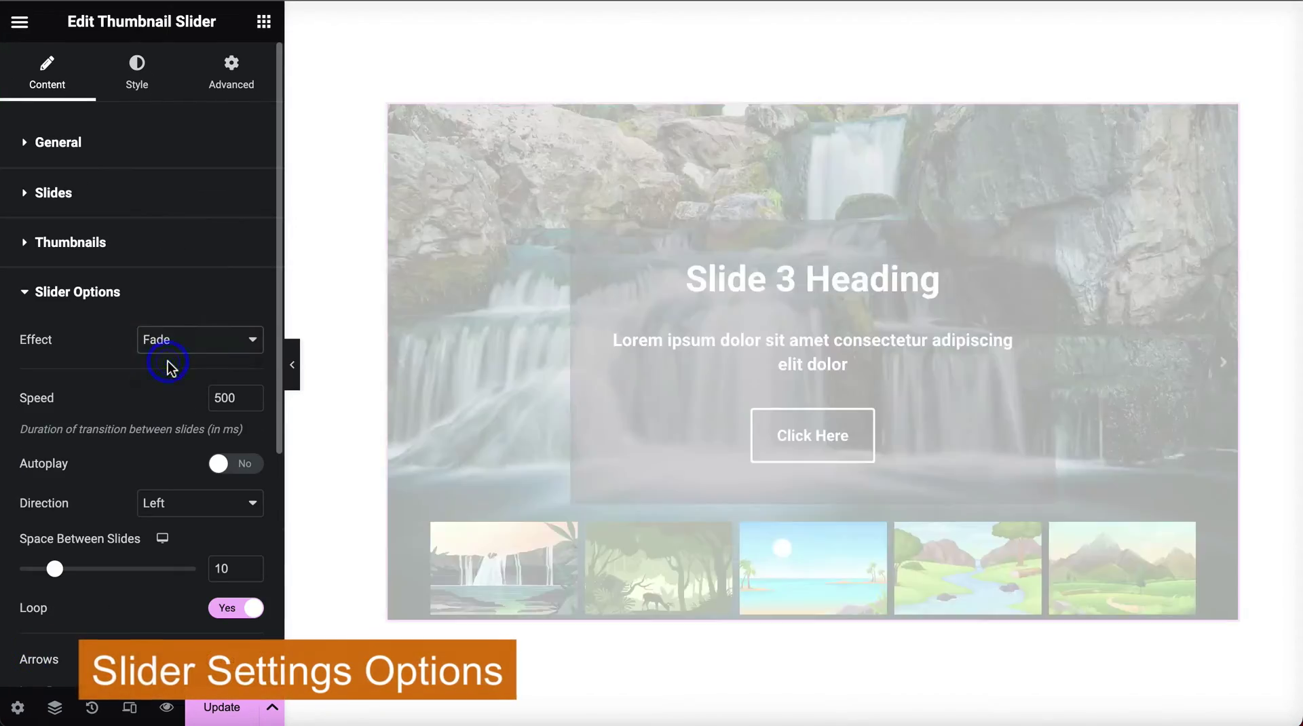
pyautogui.scroll(-3, 170, 370)
pyautogui.click(1223, 362)
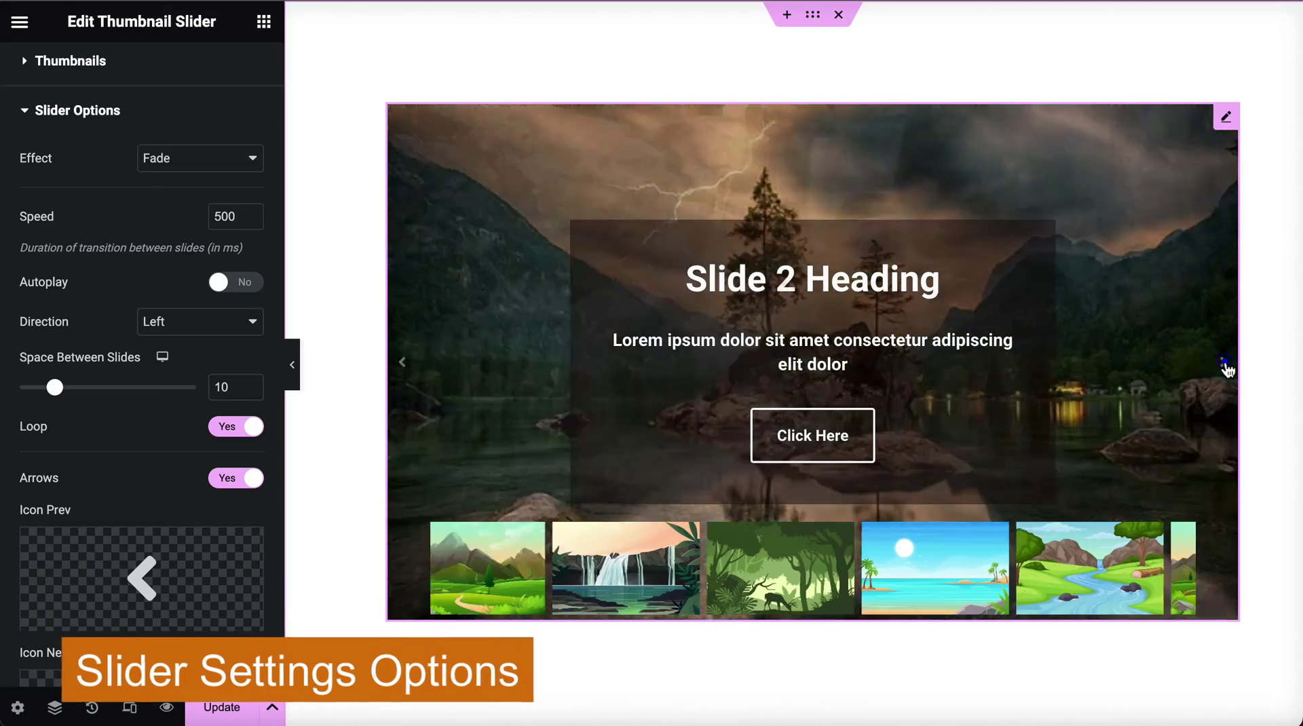
pyautogui.click(1224, 362)
# Try a space of 20 between the slides and look through the remaining slider options.
pyautogui.doubleClick(225, 387)
pyautogui.write('20')
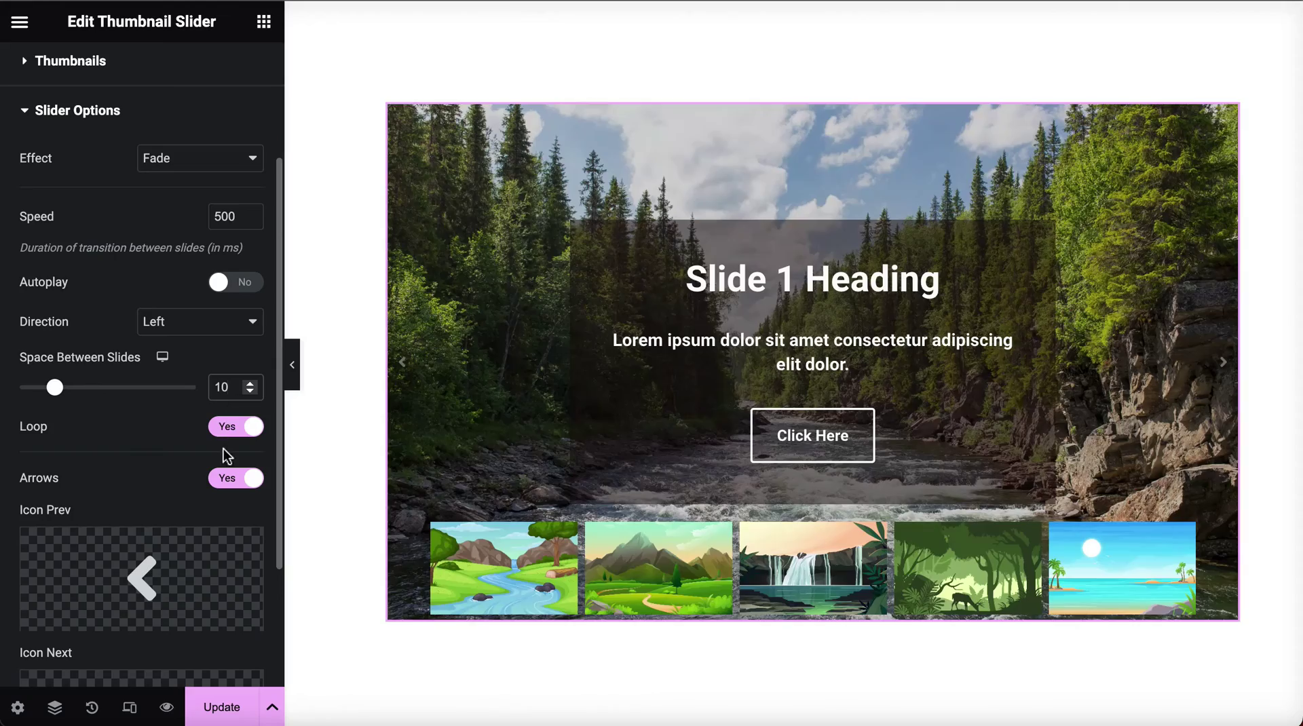
pyautogui.scroll(-3, 180, 576)
pyautogui.scroll(5, 154, 276)
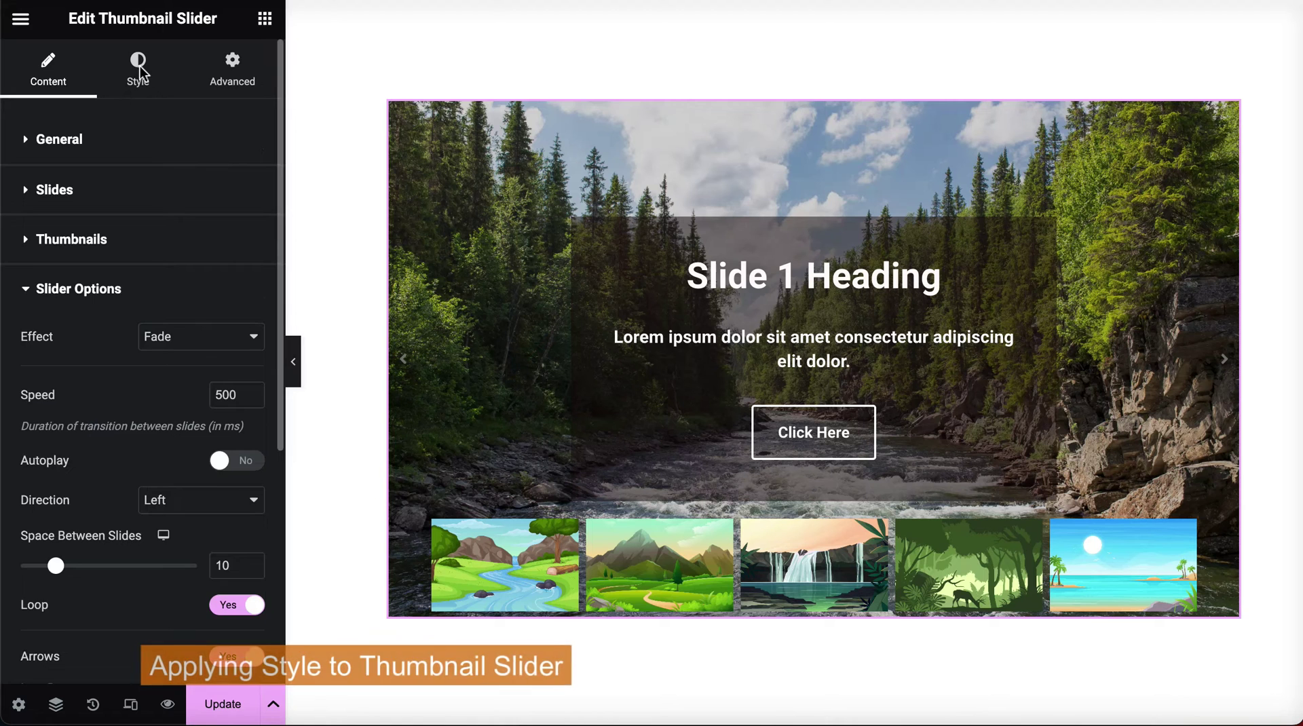
# Try the right and left horizontal positions and text alignments in the slides' style settings, returning both to center.
pyautogui.click(139, 68)
pyautogui.scroll(-2, 177, 275)
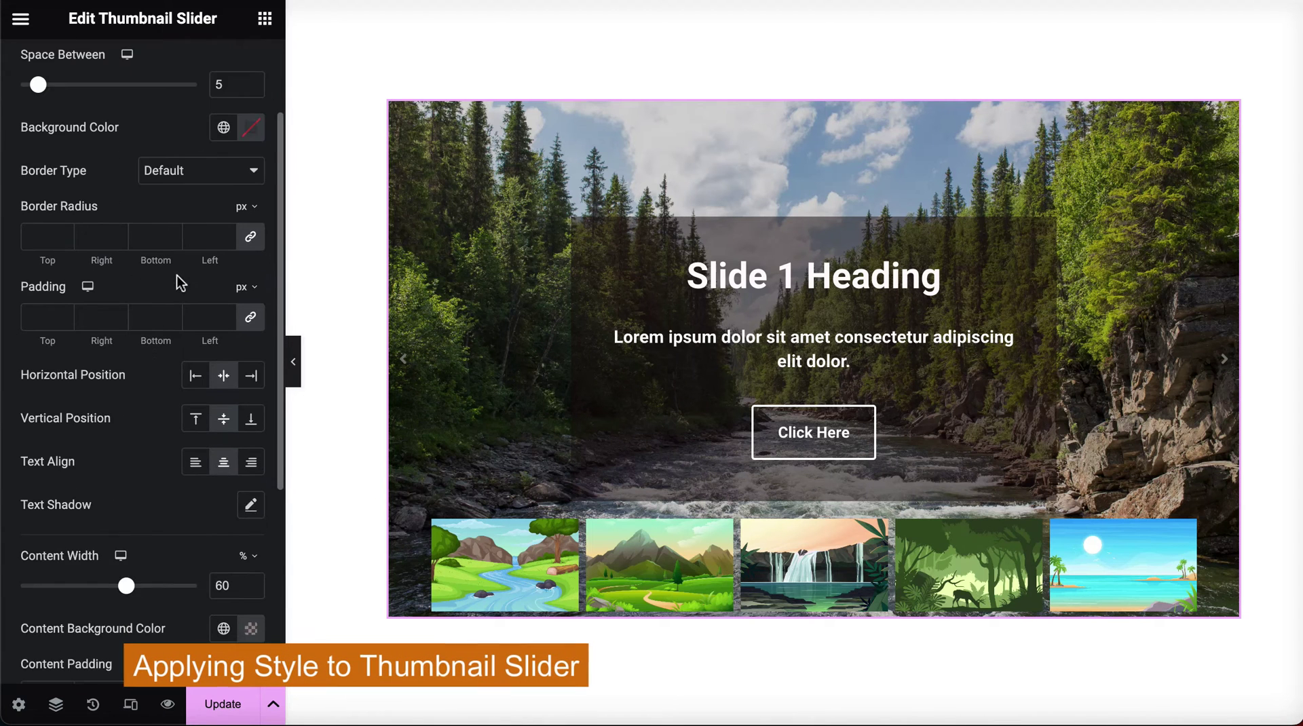
pyautogui.scroll(-2, 176, 275)
pyautogui.click(252, 262)
pyautogui.click(195, 263)
pyautogui.click(223, 262)
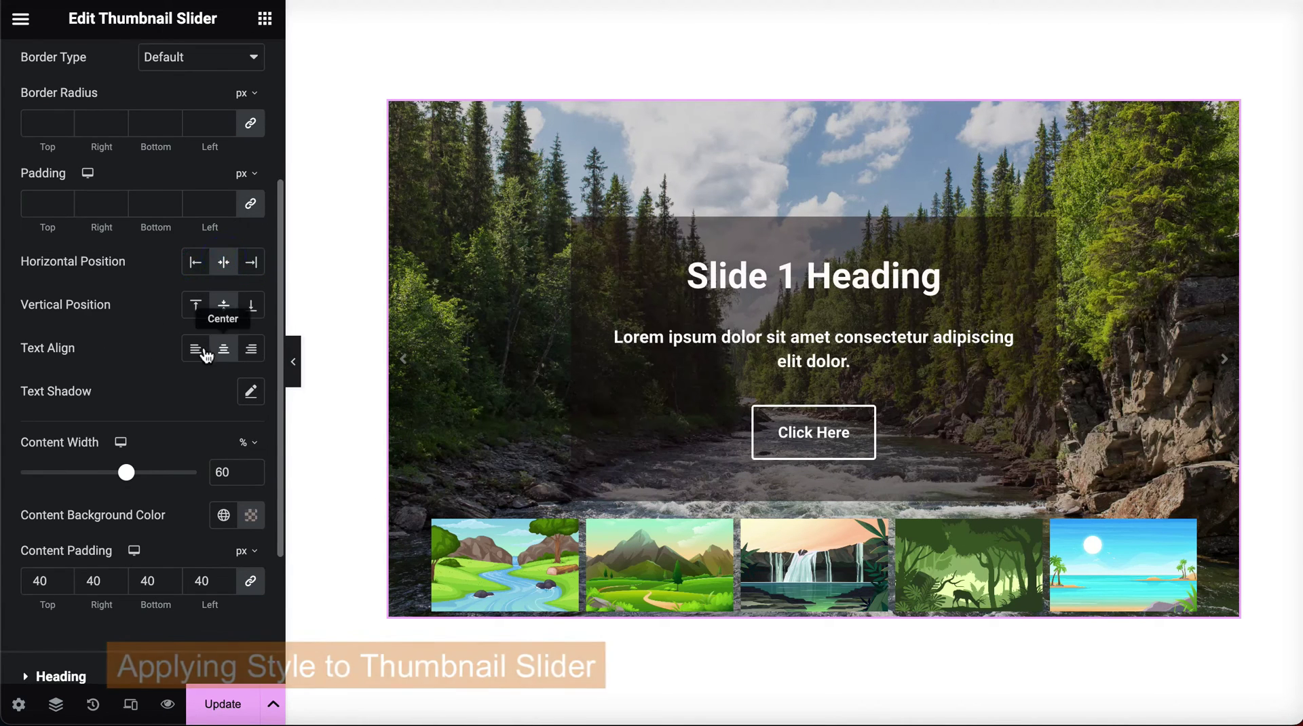
pyautogui.click(200, 350)
pyautogui.click(252, 349)
pyautogui.click(224, 348)
# Set the content width of the slides to 50%.
pyautogui.scroll(-1, 226, 380)
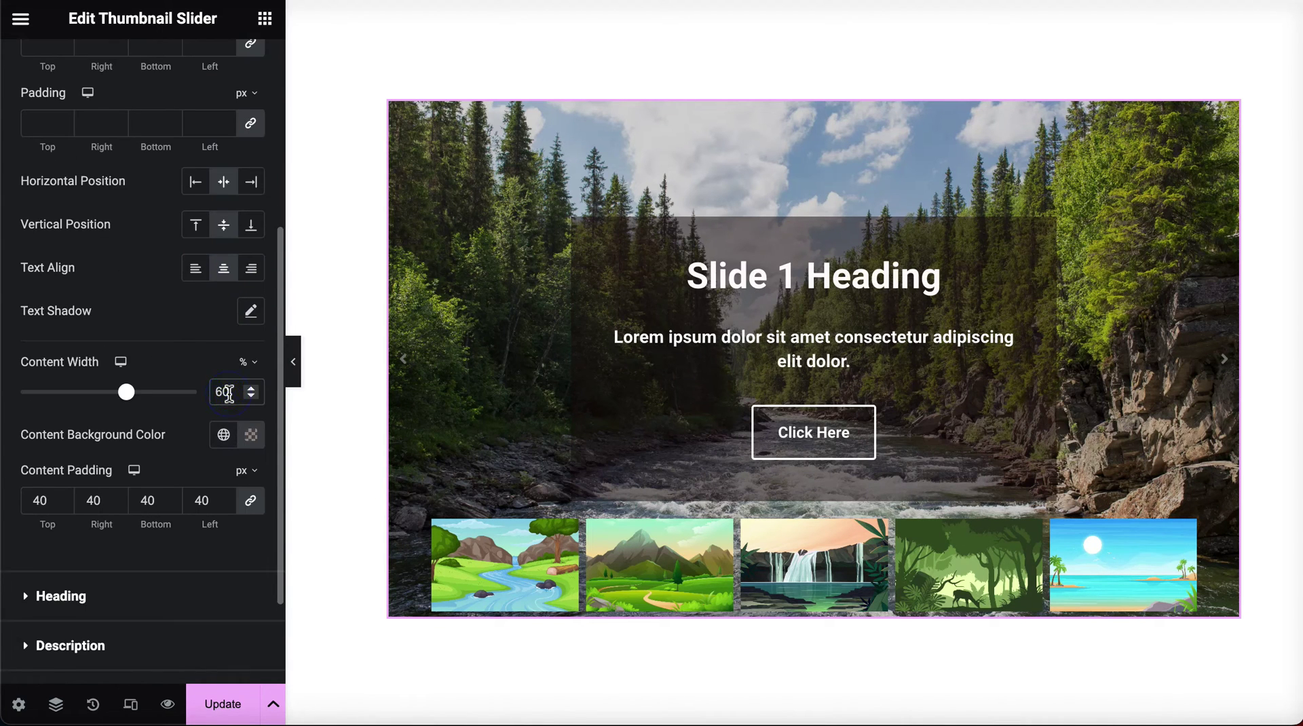
pyautogui.press('Delete')
pyautogui.write('5')
# Look through the color, typography and spacing options of the slide heading and description.
pyautogui.scroll(-2, 226, 410)
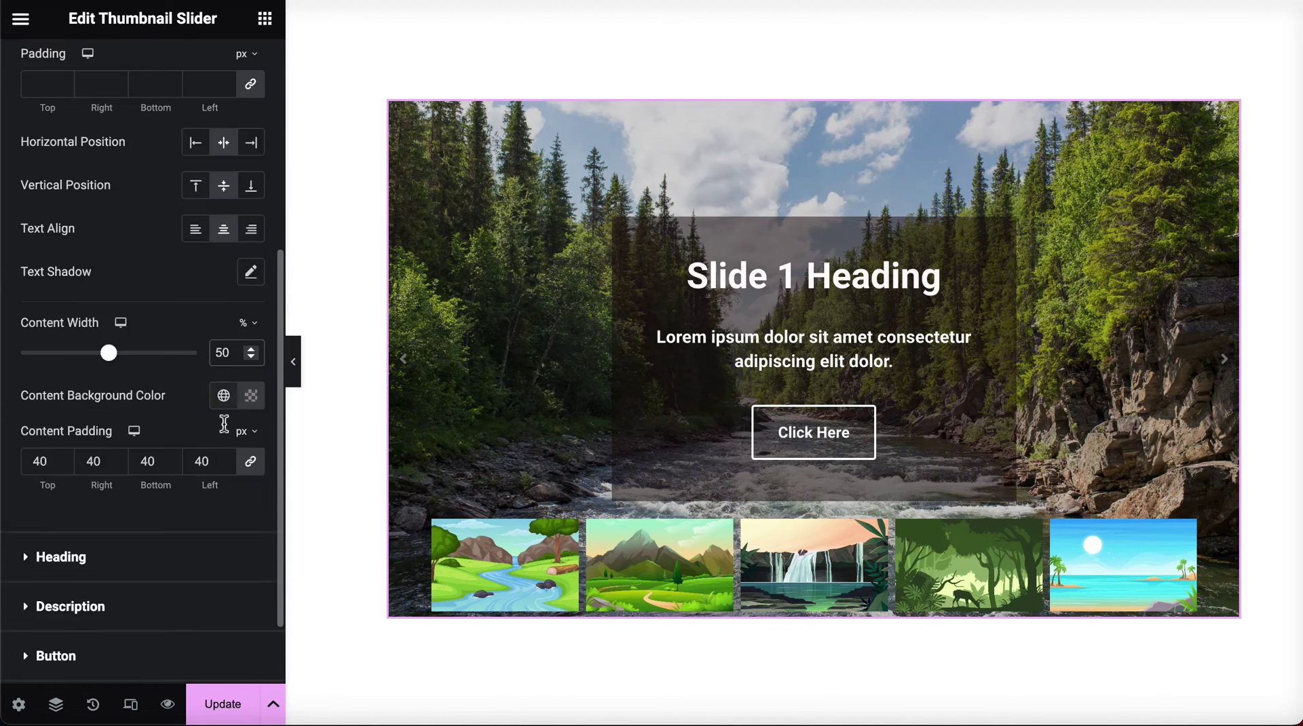
pyautogui.click(26, 465)
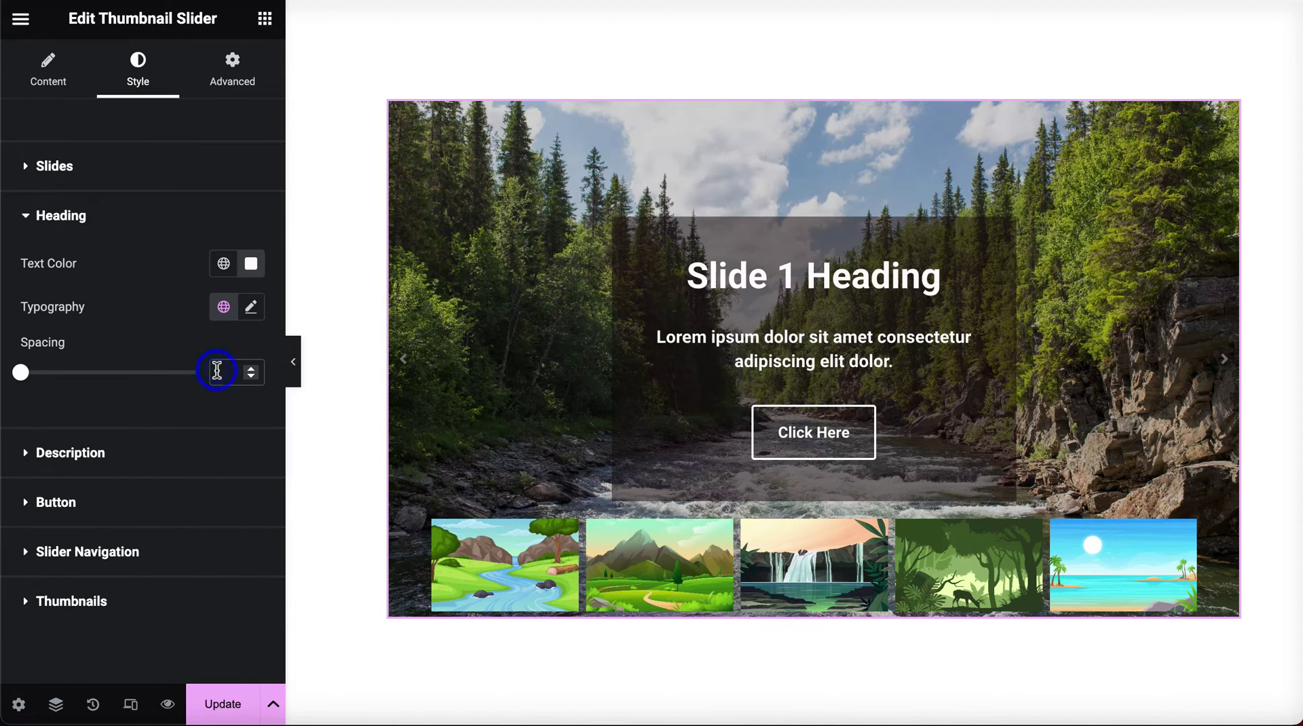
pyautogui.click(40, 454)
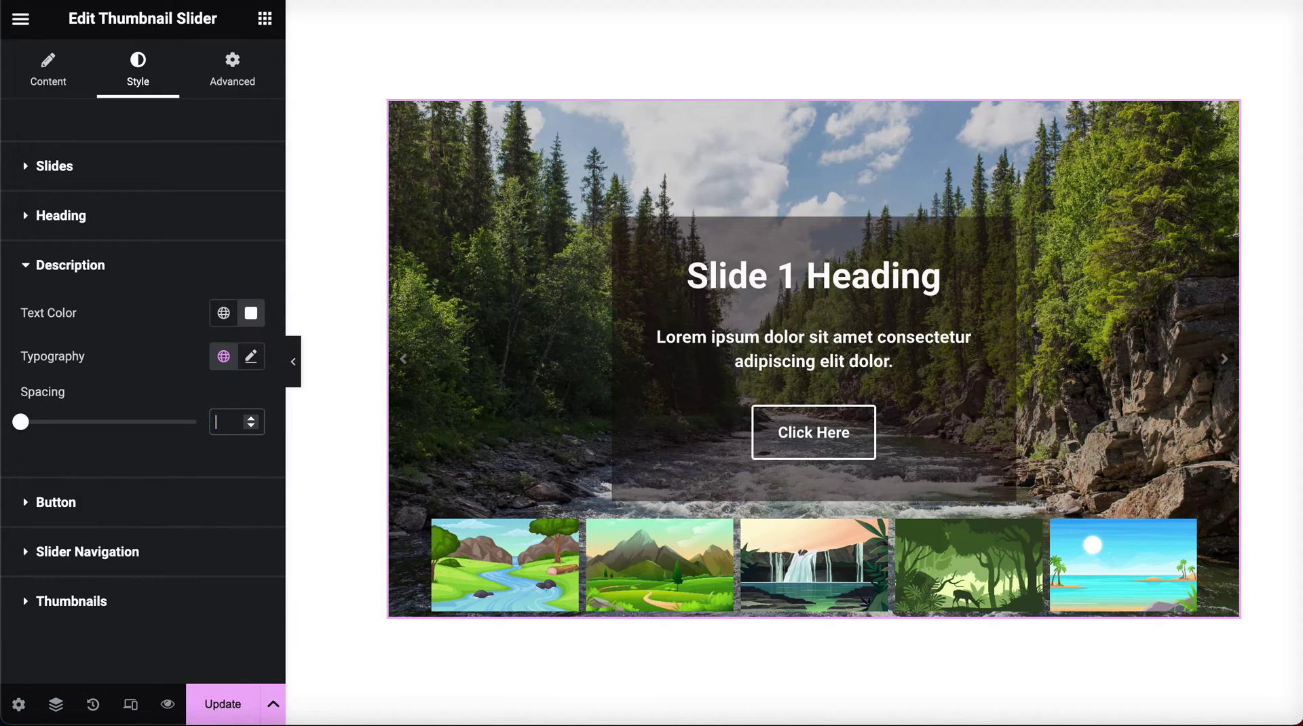
# Round the slide button's corners with a border radius of 20 px.
pyautogui.click(35, 504)
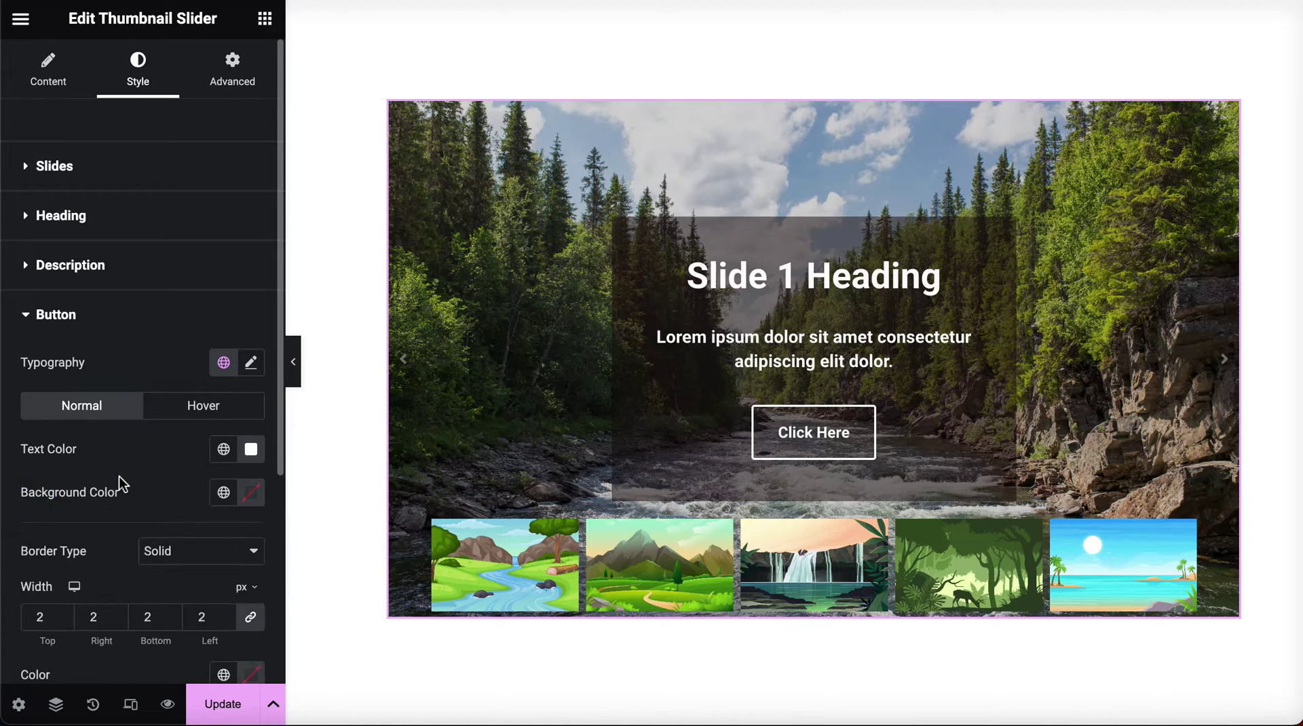
pyautogui.scroll(-4, 121, 482)
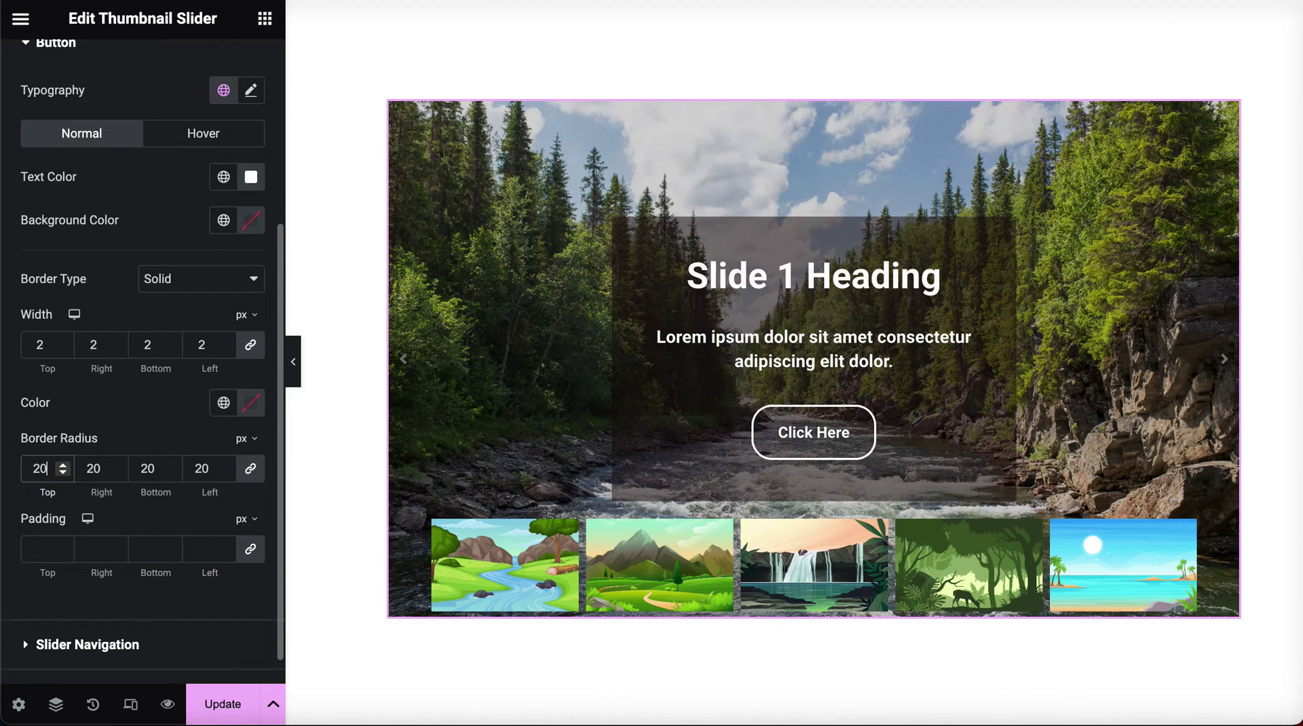
# Set the slider navigation arrows' color to #FEF4F4 and their size to 30.
pyautogui.scroll(-1, 63, 544)
pyautogui.click(27, 610)
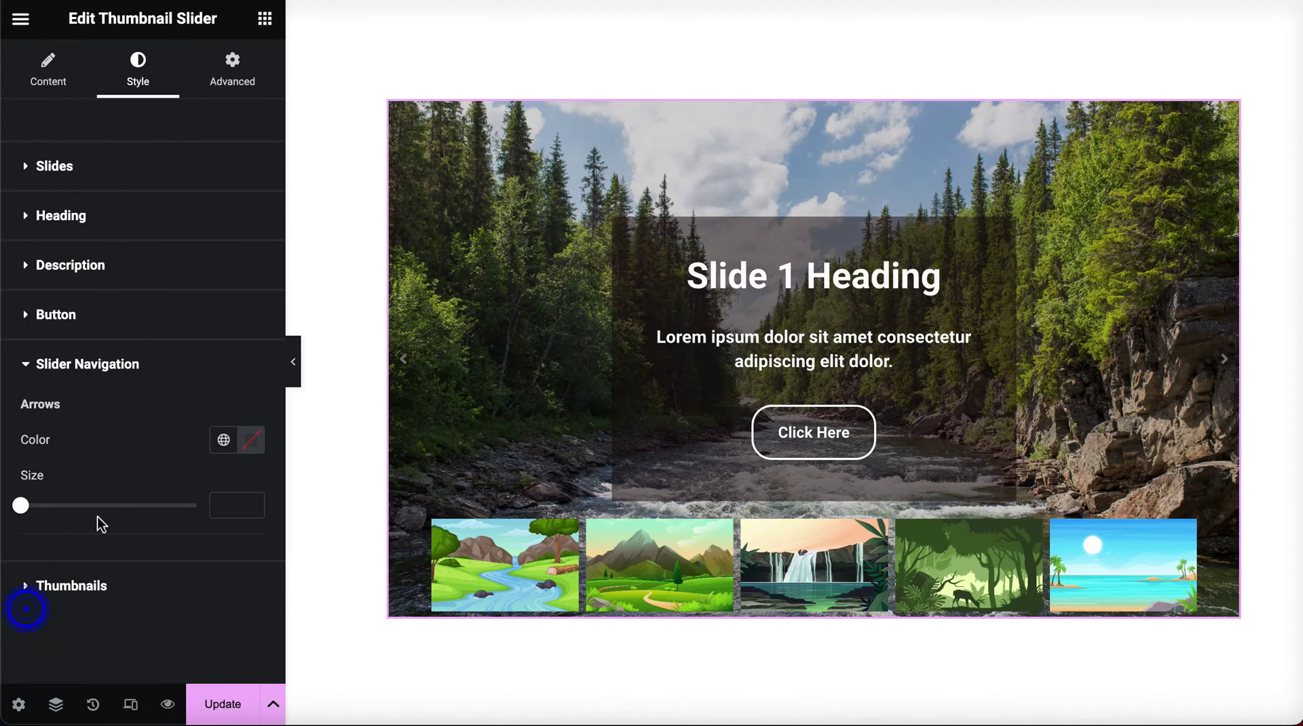
pyautogui.click(262, 443)
pyautogui.click(142, 177)
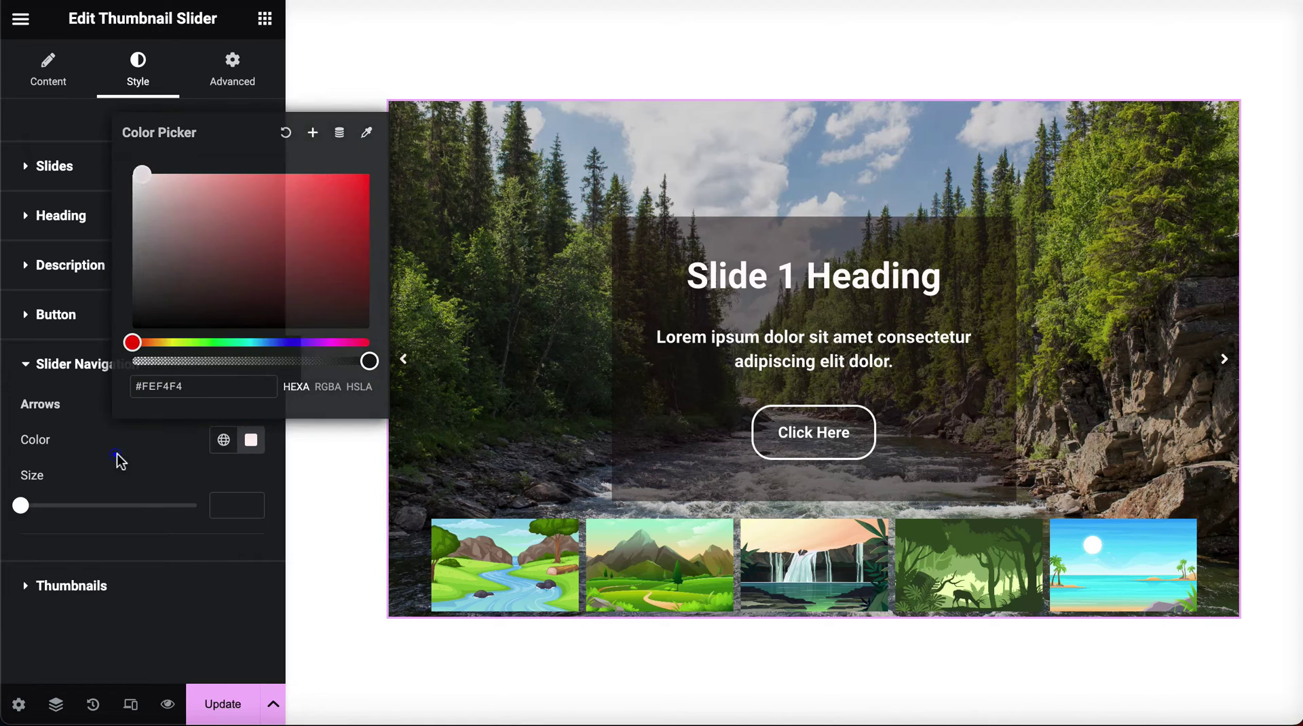
pyautogui.click(223, 504)
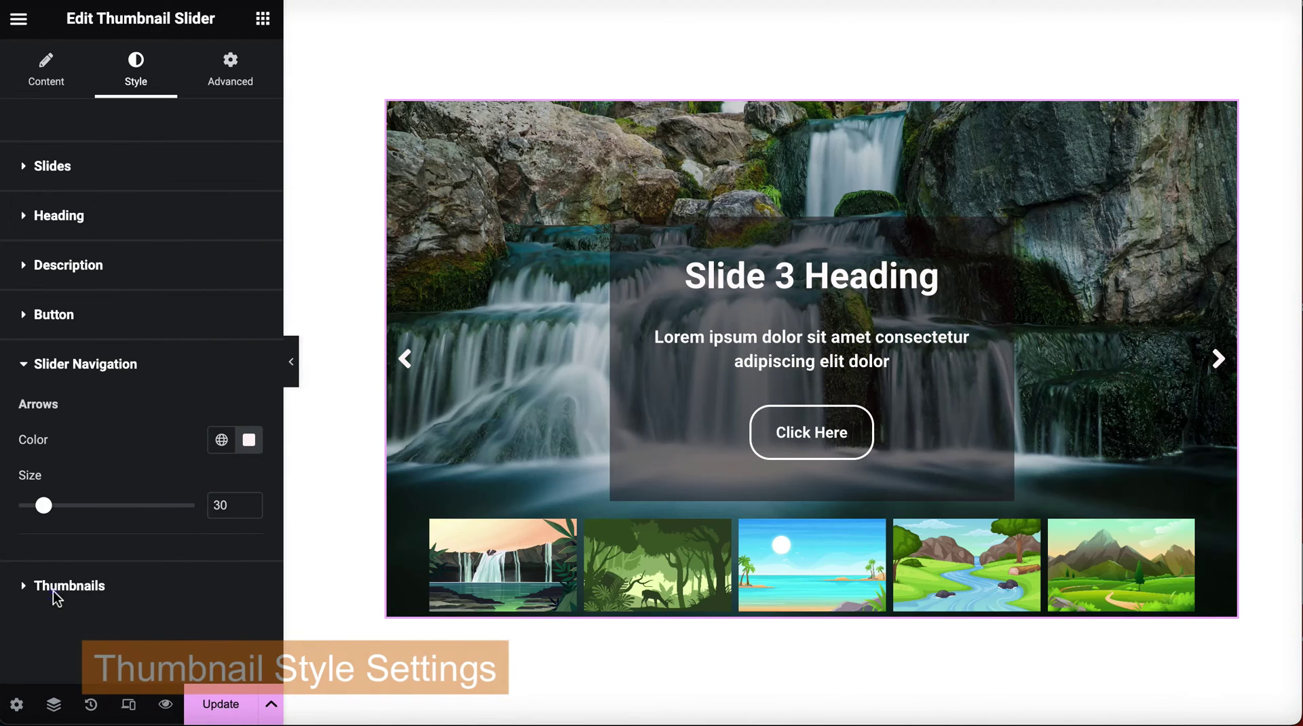
# Give the thumbnails in their normal state a solid 3 px border with a 5 px border radius.
pyautogui.click(51, 588)
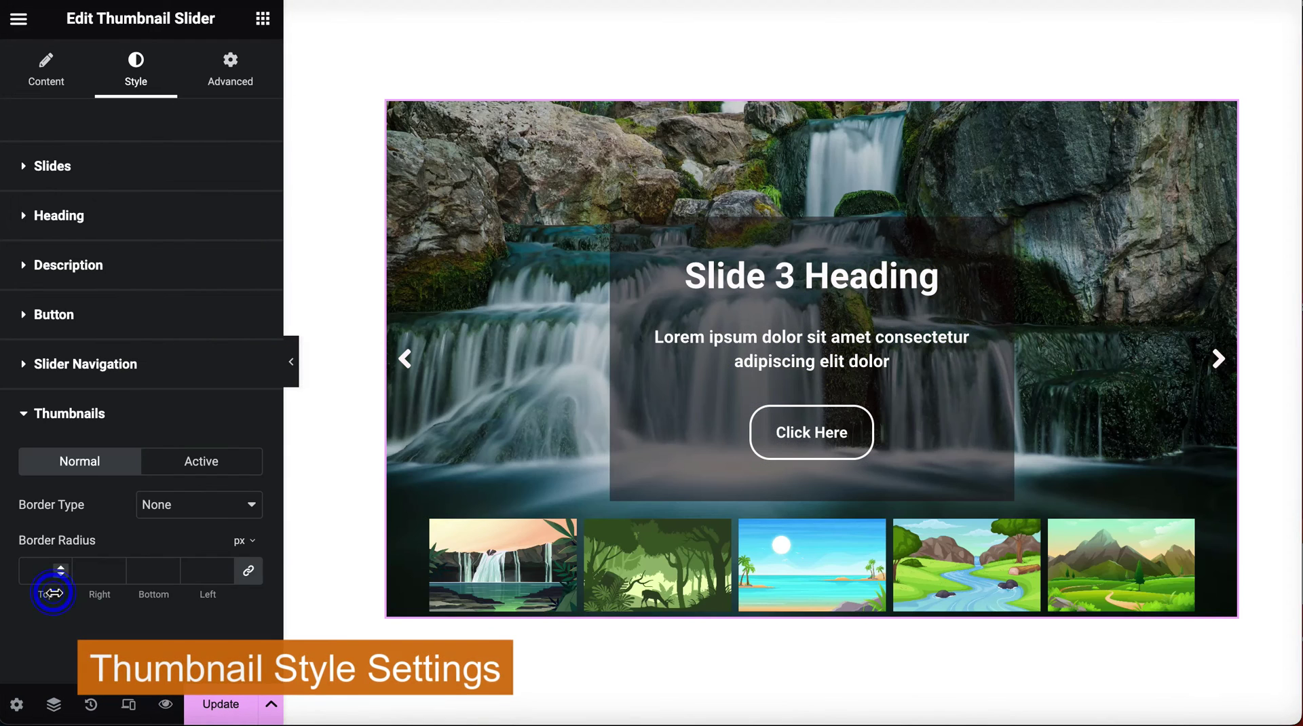
pyautogui.click(160, 506)
pyautogui.click(161, 529)
pyautogui.click(41, 572)
pyautogui.write('3')
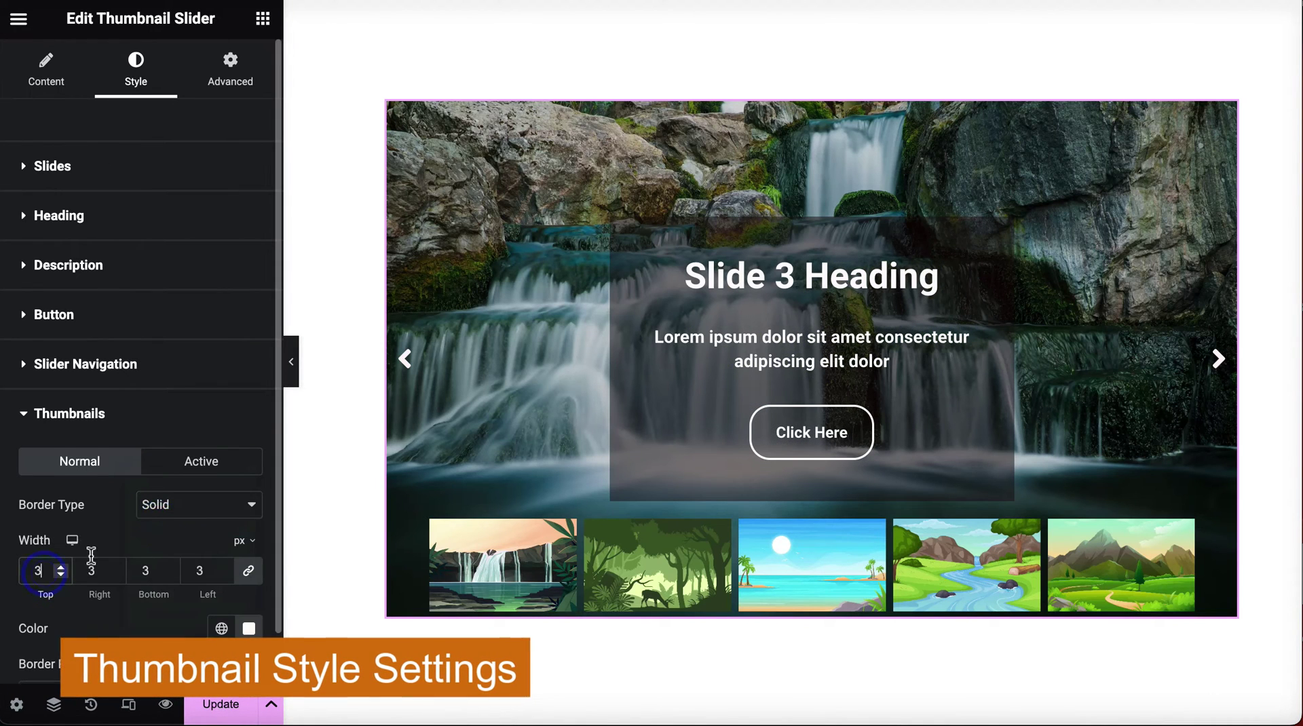
pyautogui.scroll(-1, 117, 550)
pyautogui.click(37, 640)
pyautogui.write('5')
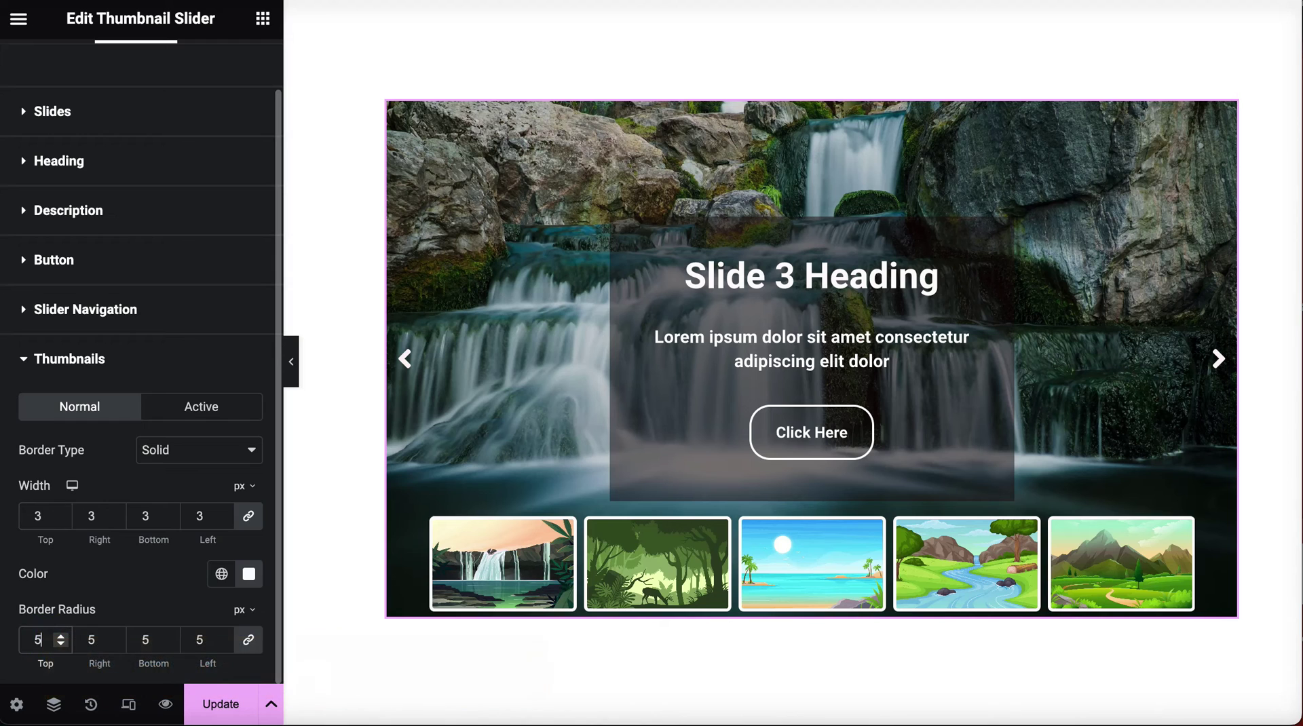
# Set the border color of the active thumbnail to green #10CB0F.
pyautogui.click(248, 504)
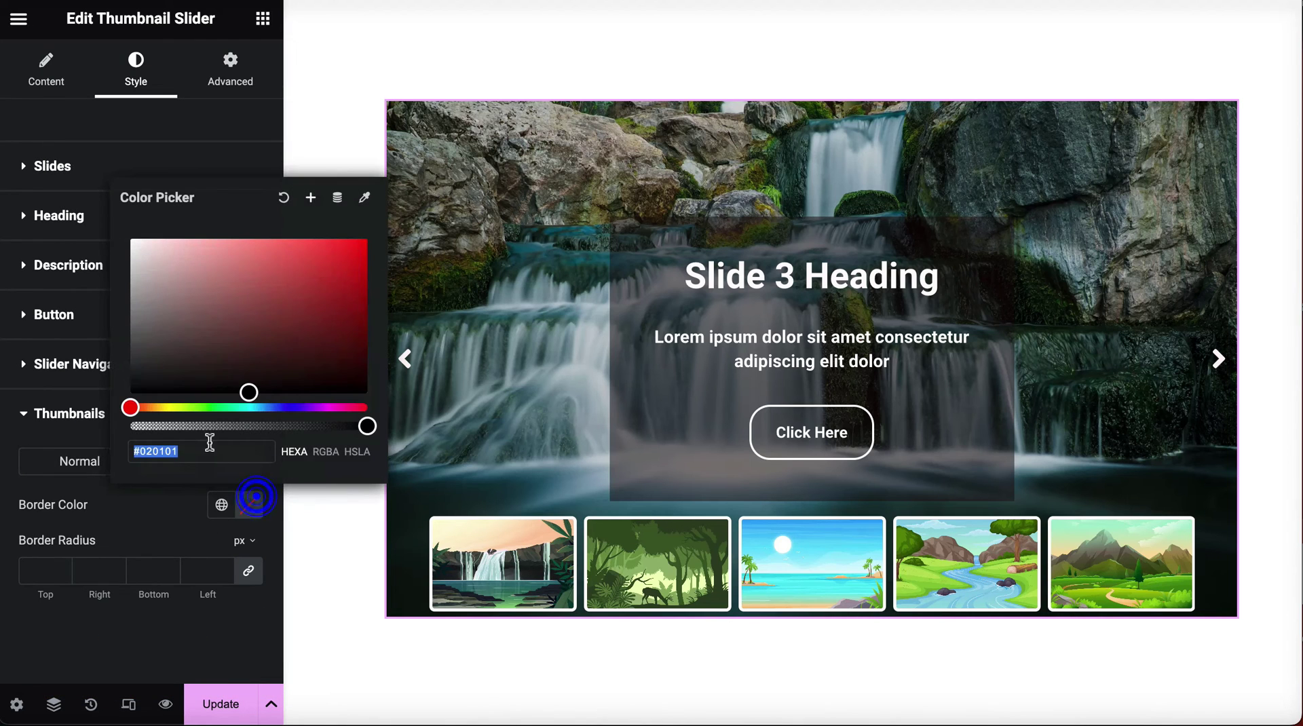
pyautogui.click(209, 407)
pyautogui.moveTo(249, 392); pyautogui.dragTo(349, 269)
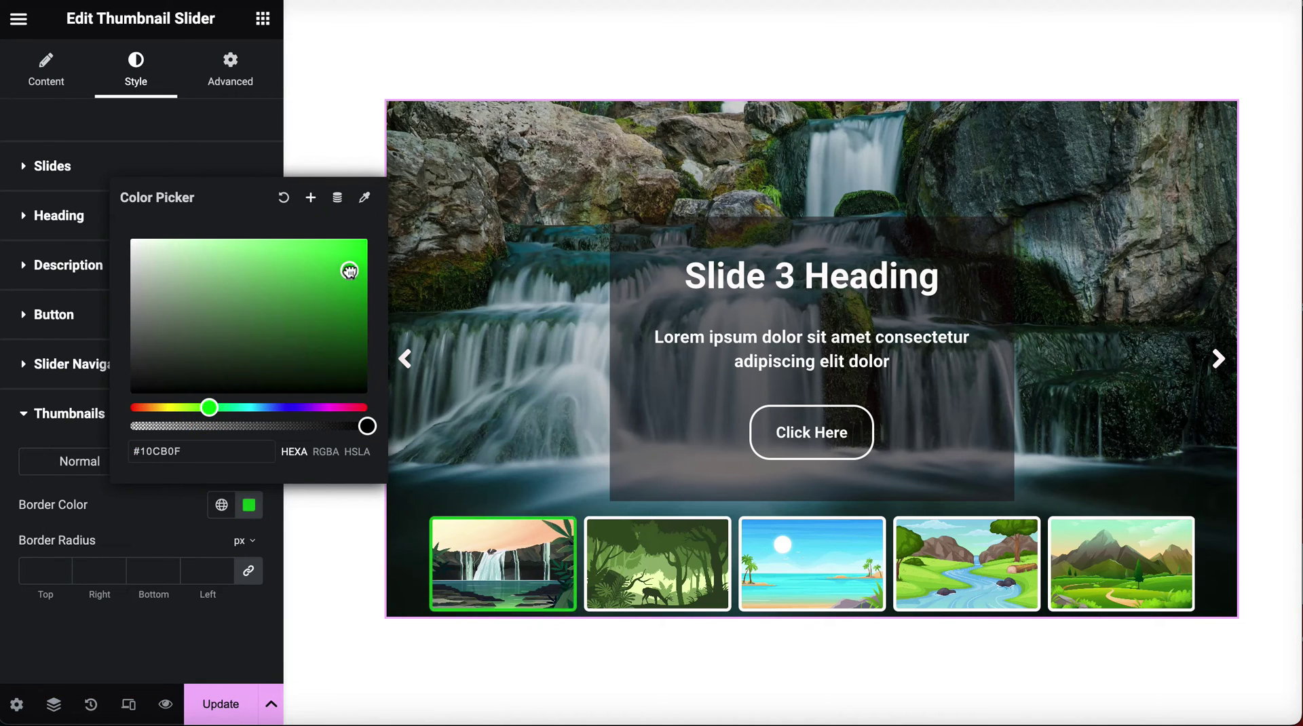
pyautogui.click(123, 528)
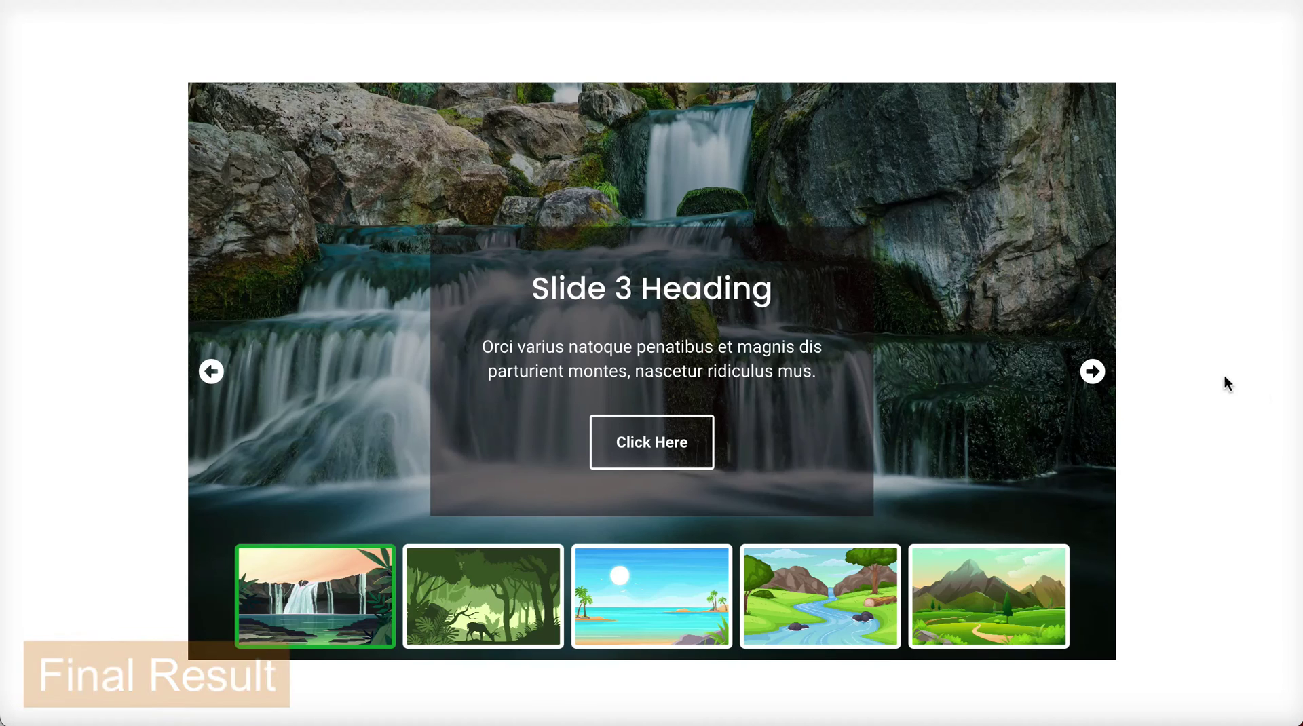
# Test the finished slider by advancing slides with the next arrow and selecting the second and third thumbnails.
pyautogui.click(1093, 371)
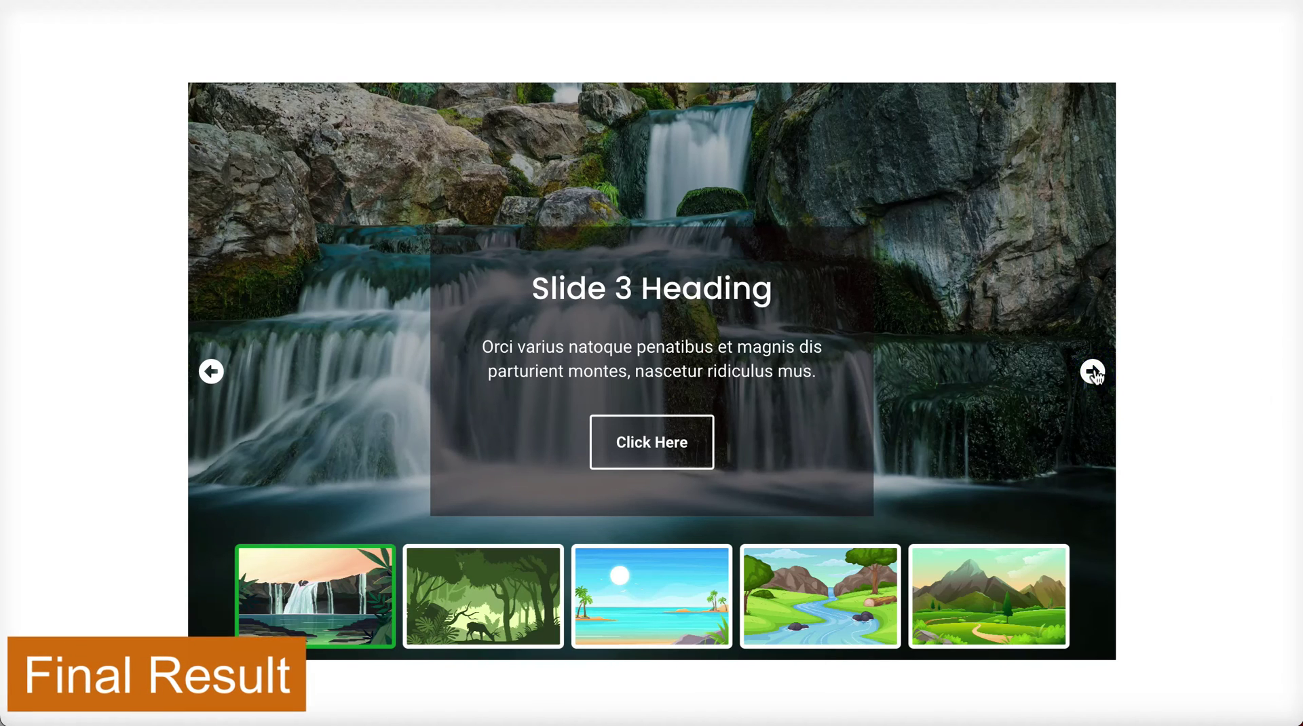
pyautogui.click(1093, 371)
pyautogui.click(1093, 372)
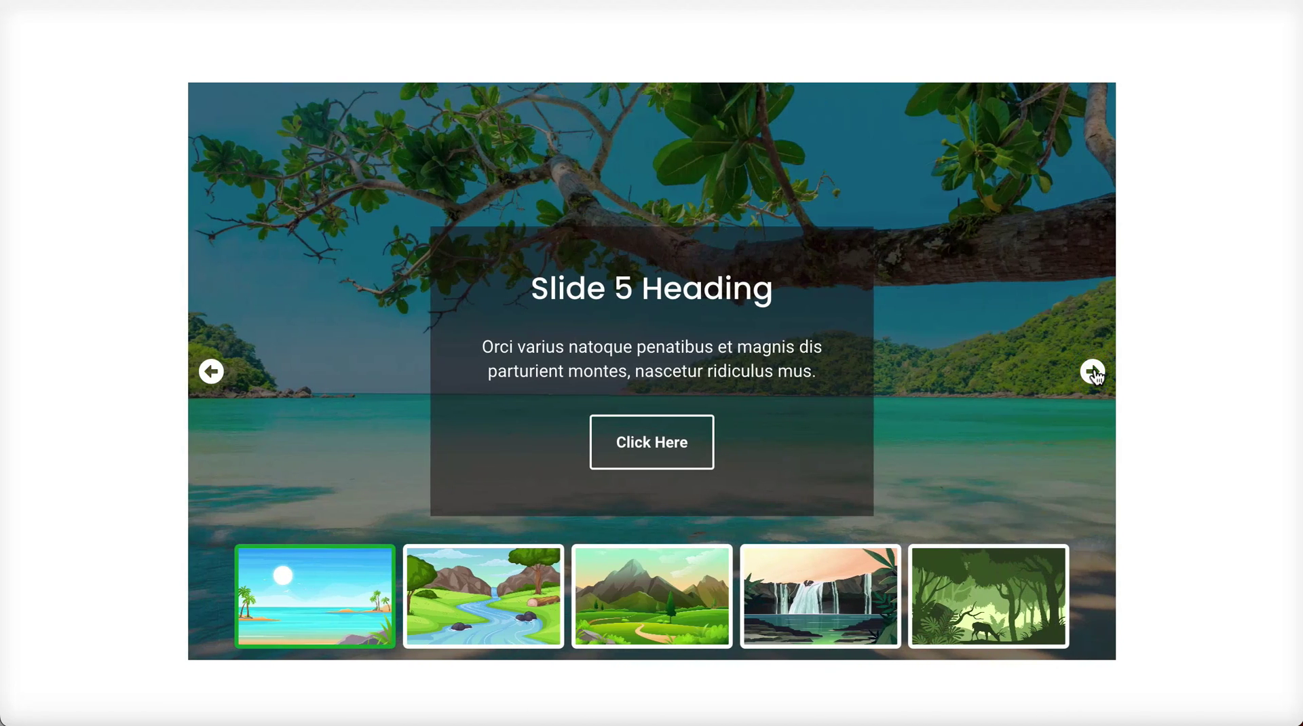
pyautogui.click(1093, 371)
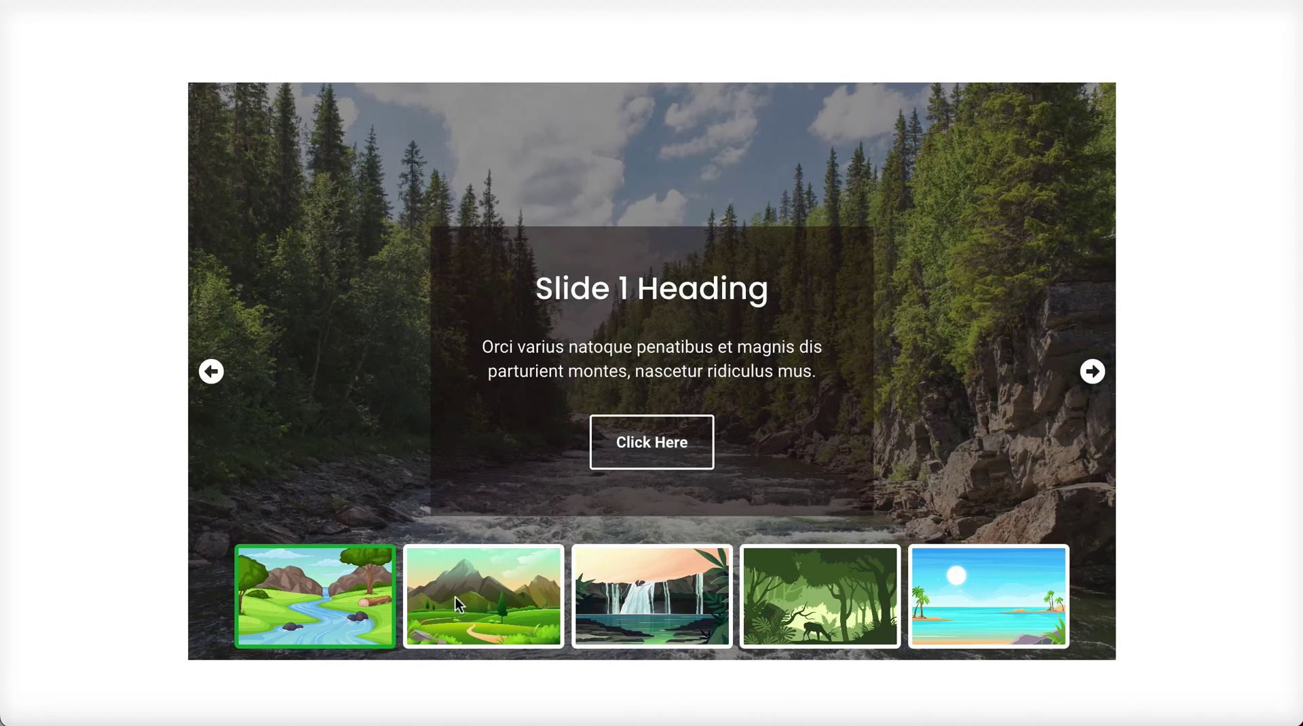
pyautogui.click(428, 578)
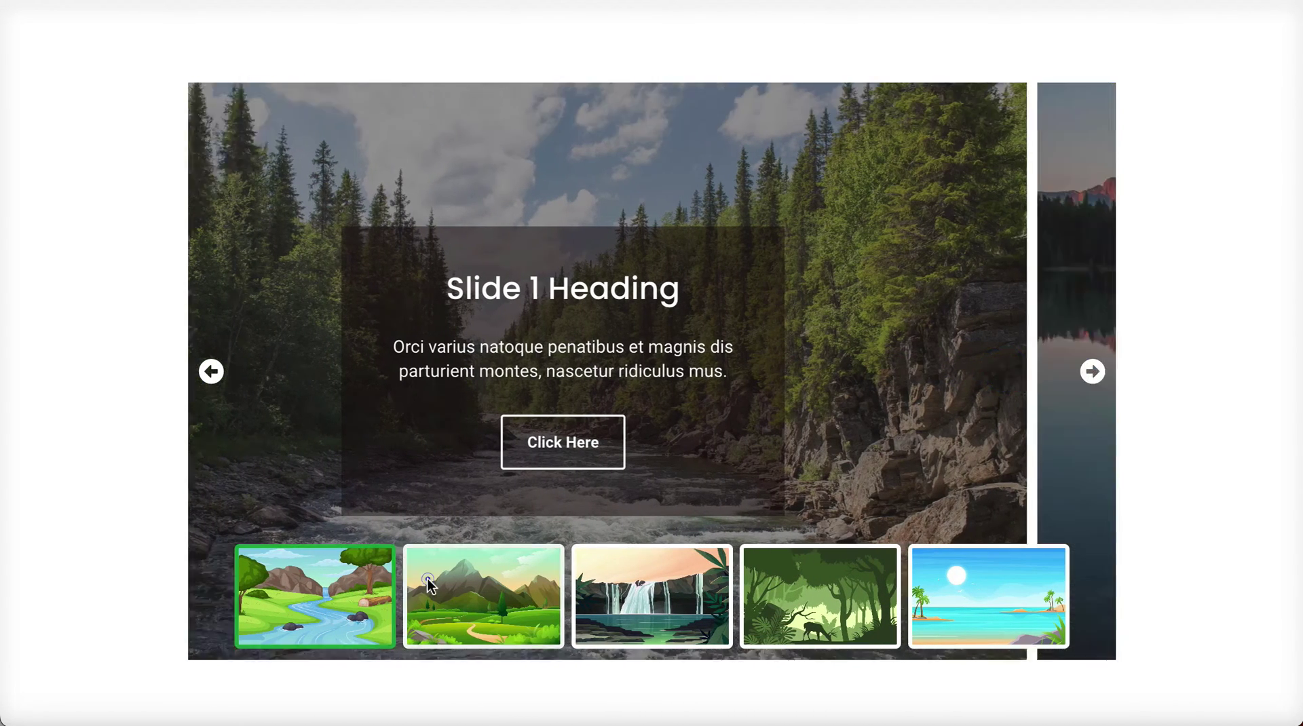
pyautogui.click(605, 580)
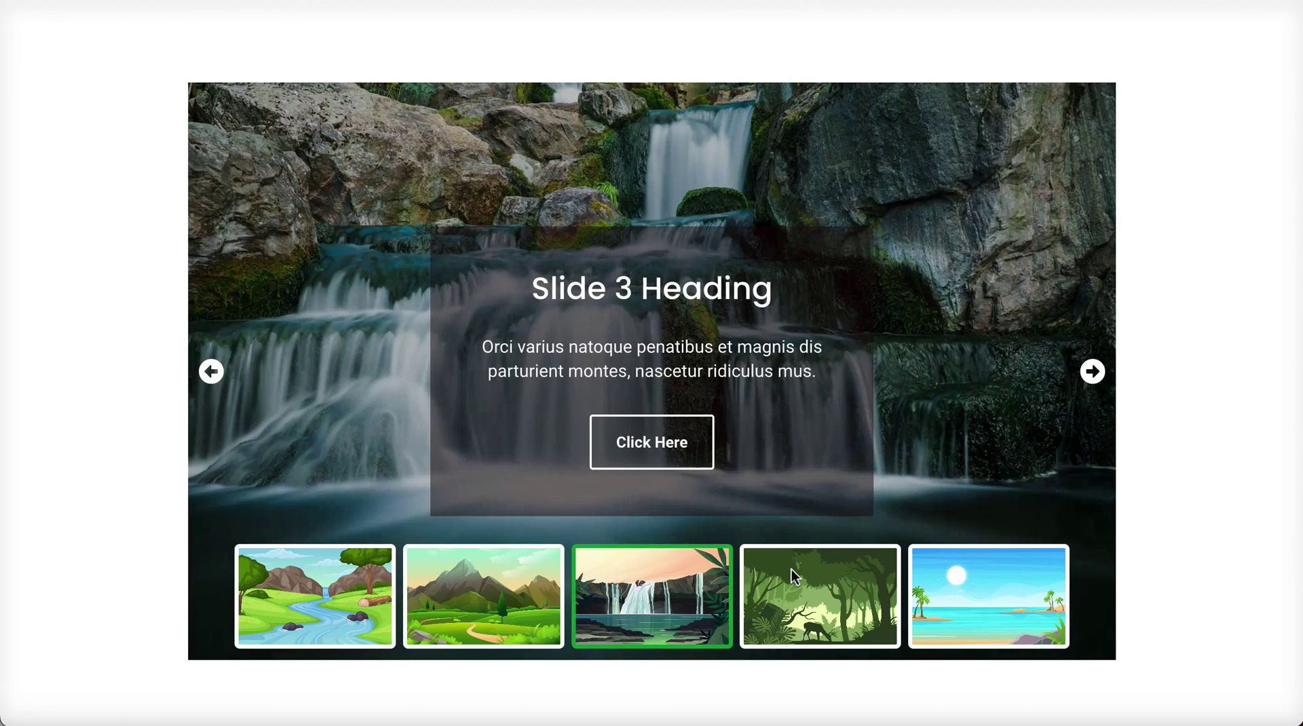